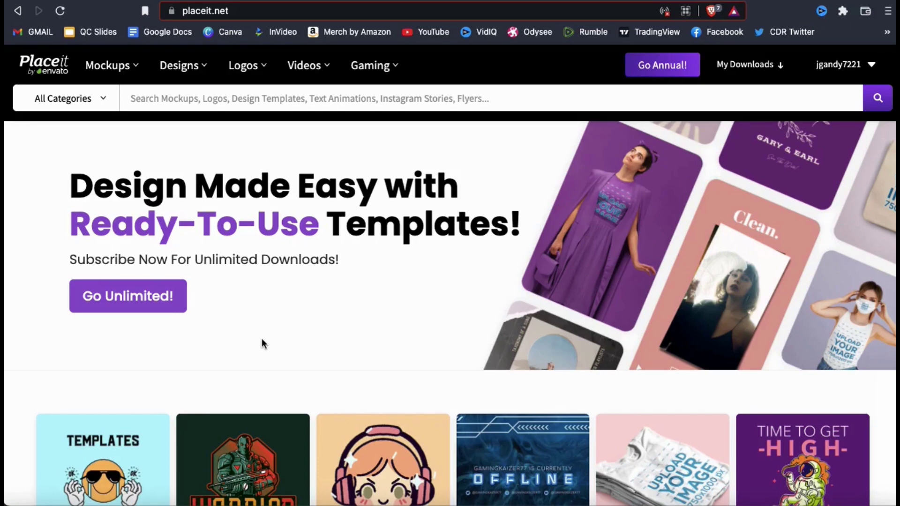
Go to the T-Shirt Designs template page via Designs > Apparel & Print
mouse_move(203, 66)
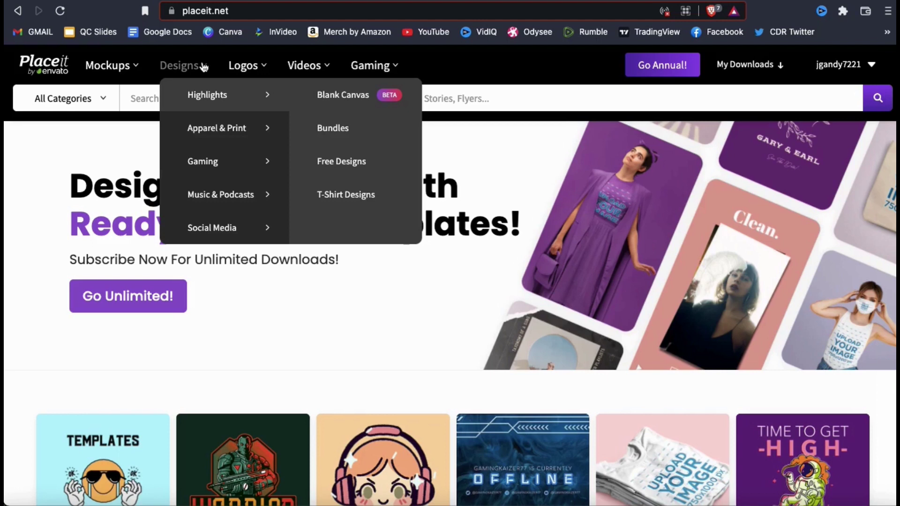
mouse_move(225, 130)
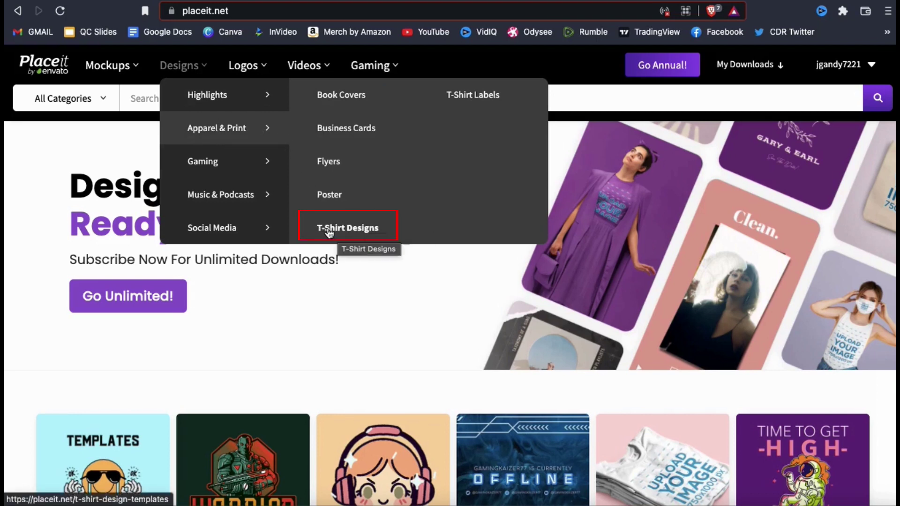
click(345, 233)
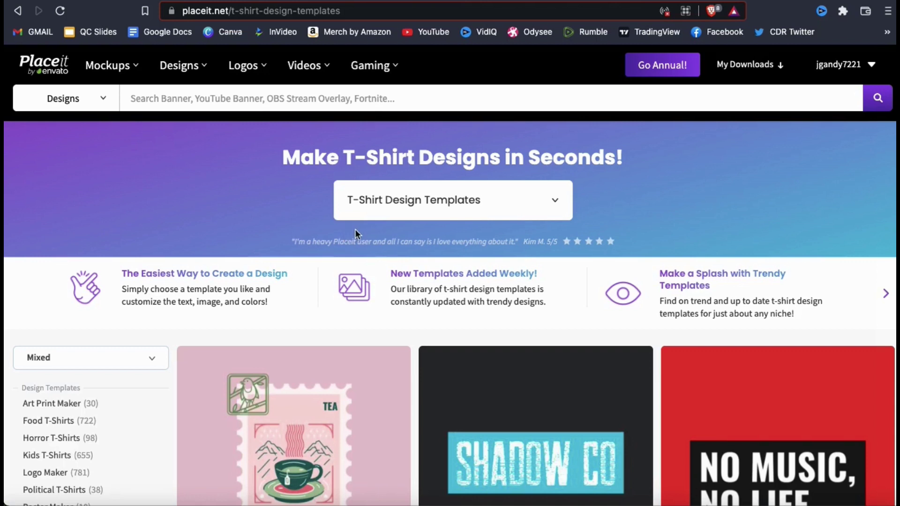
Choose All T-Shirt Designs from the template category dropdown
click(557, 209)
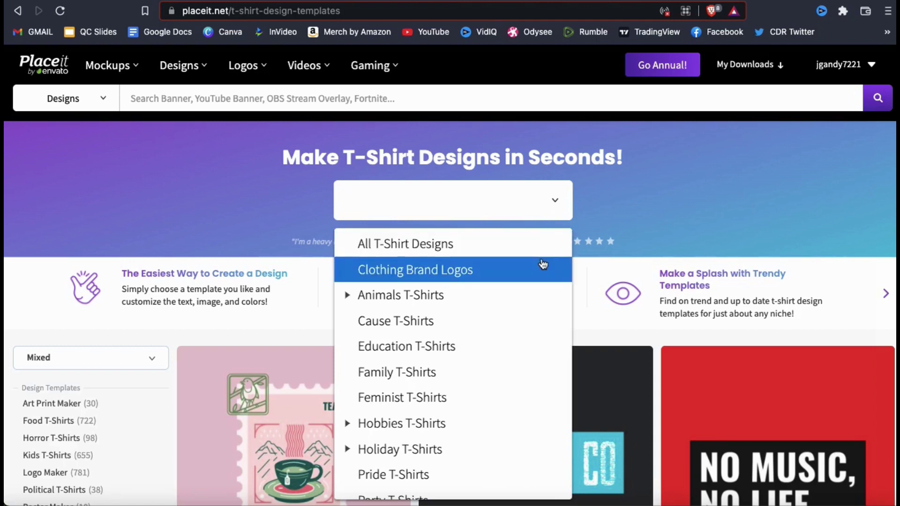
scroll(543, 264, down, 3)
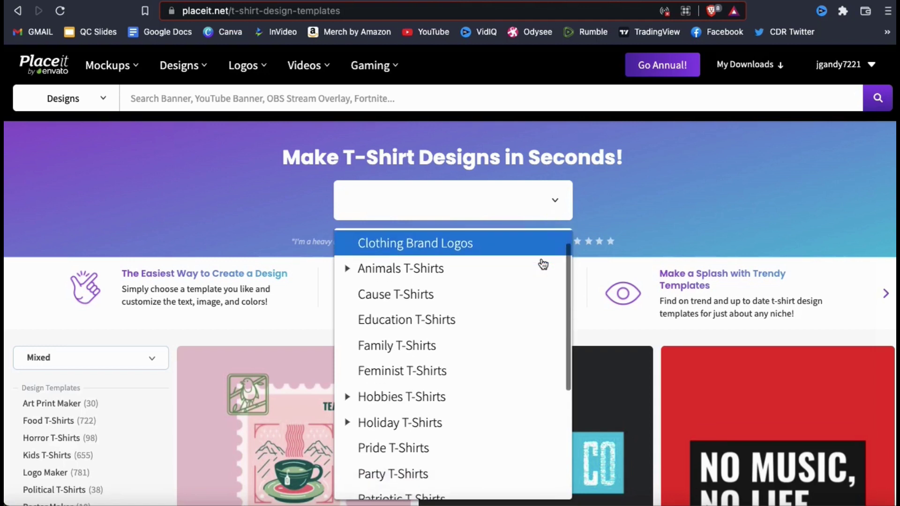
scroll(543, 264, down, 3)
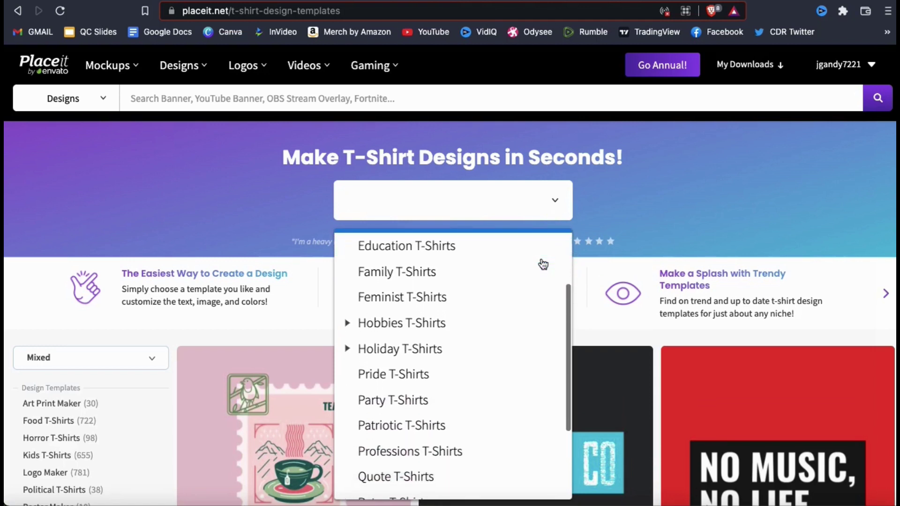
scroll(541, 263, down, 2)
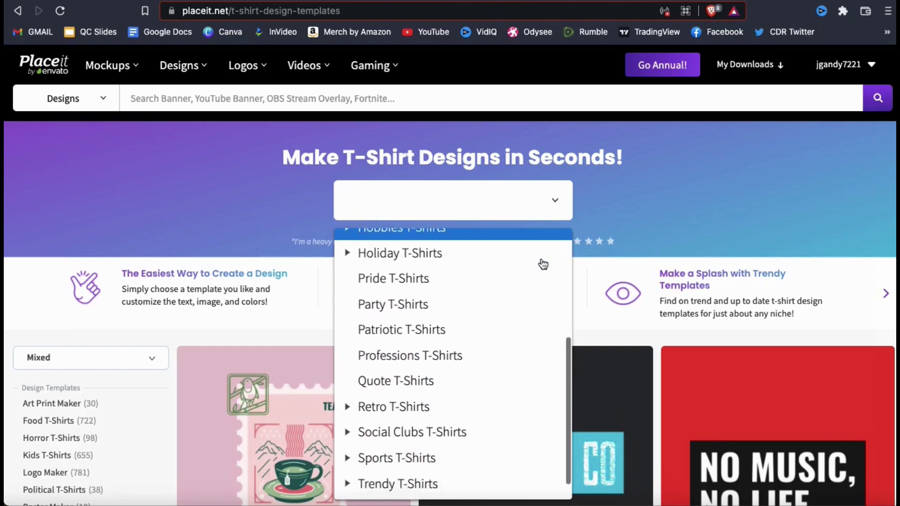
click(632, 205)
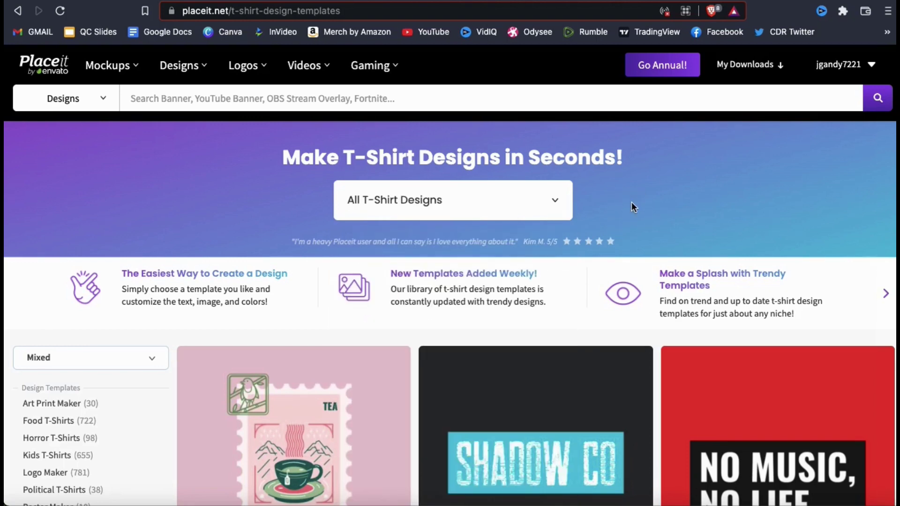
Browse the template grid and sidebar filters such as Acid and Astrology
scroll(632, 206, down, 2)
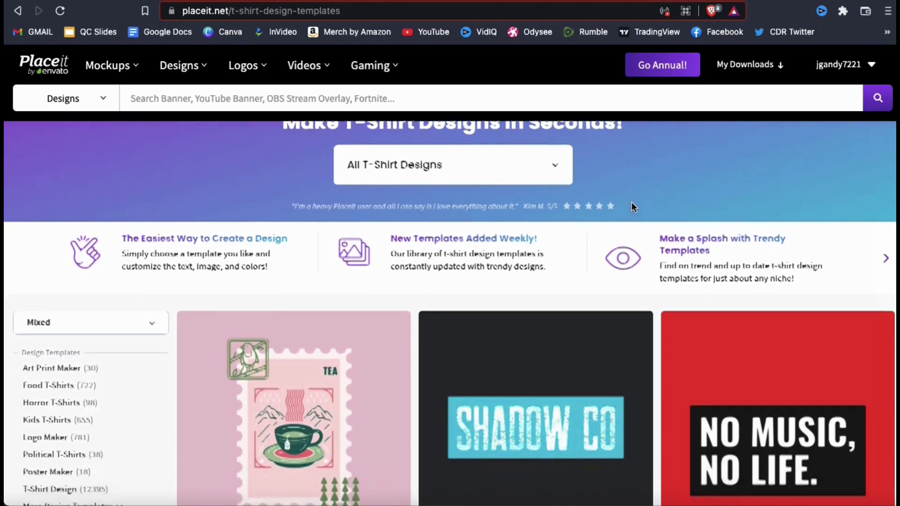
scroll(632, 201, down, 2)
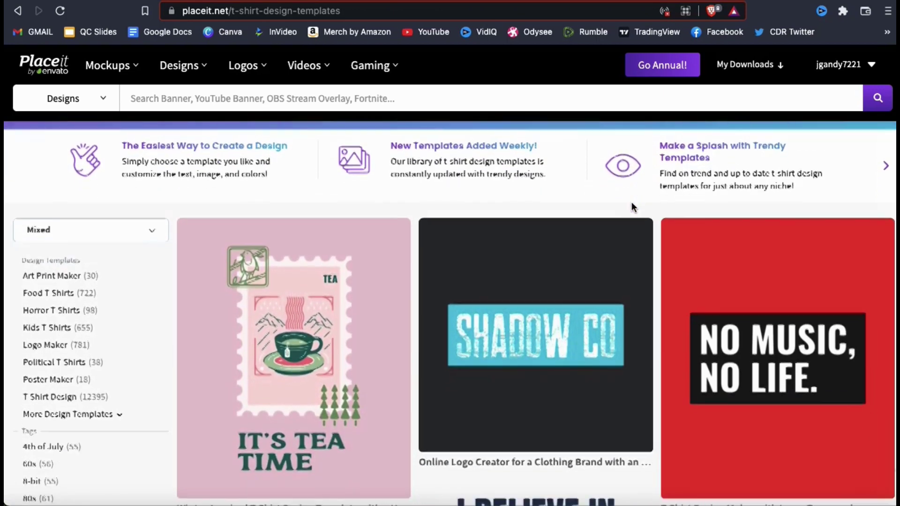
scroll(654, 196, down, 3)
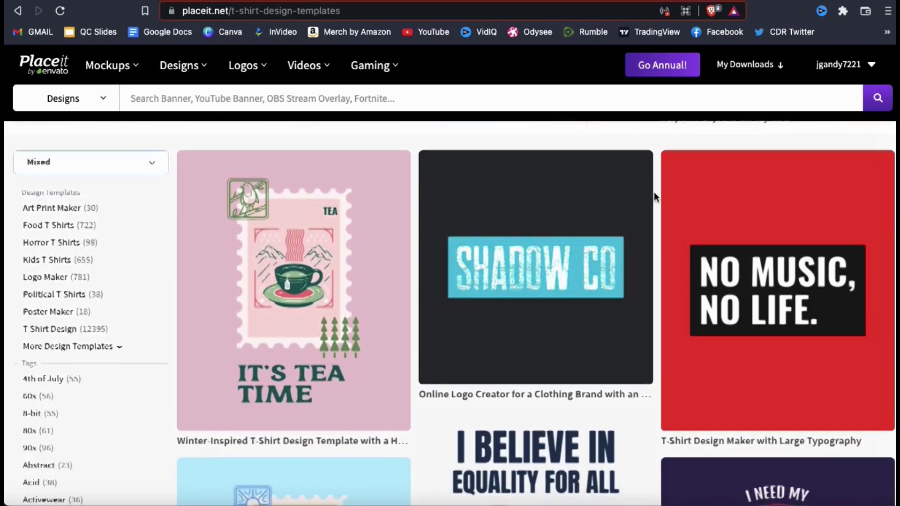
scroll(654, 195, down, 5)
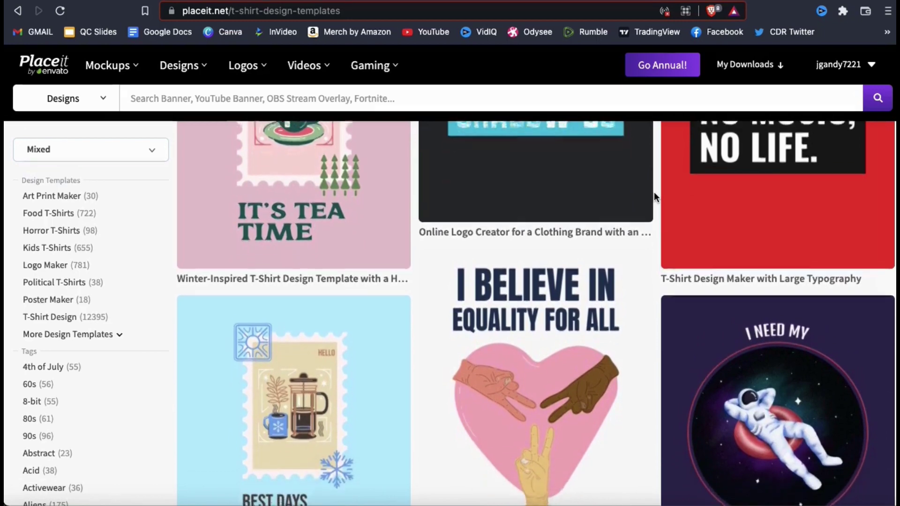
scroll(655, 196, down, 5)
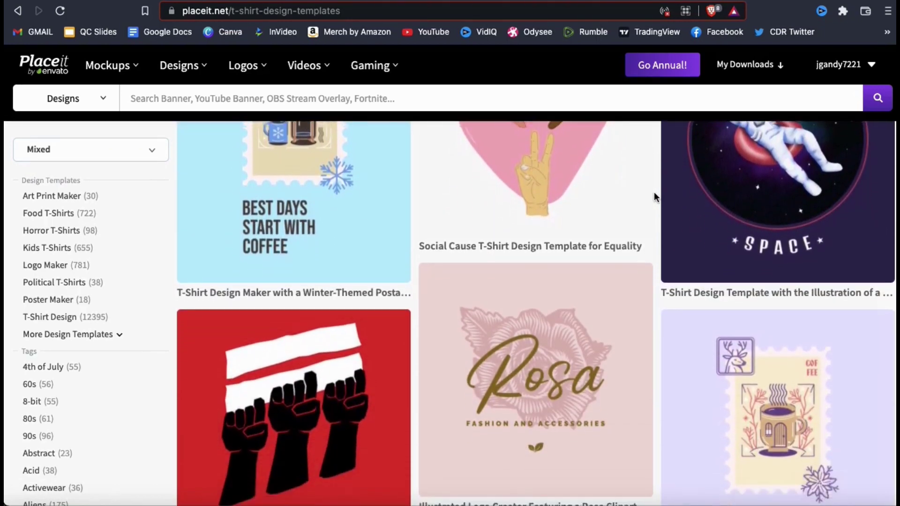
scroll(655, 197, down, 6)
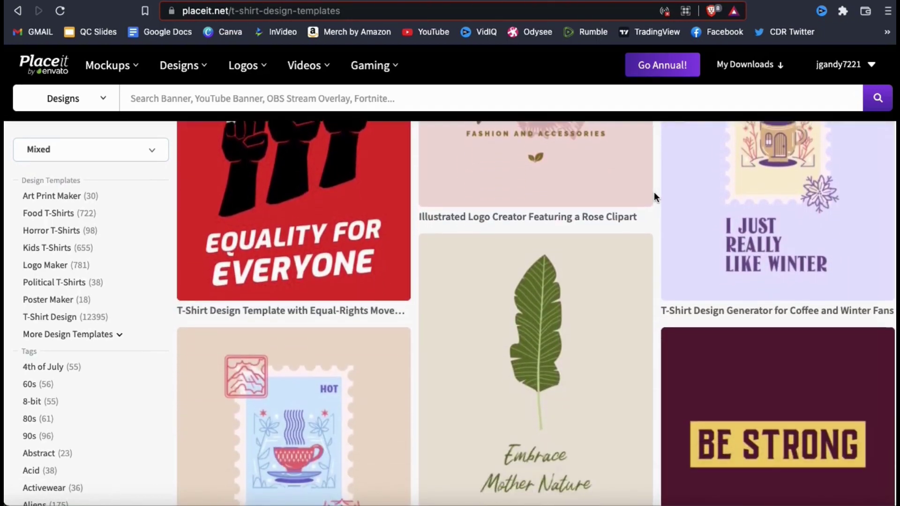
scroll(655, 197, down, 4)
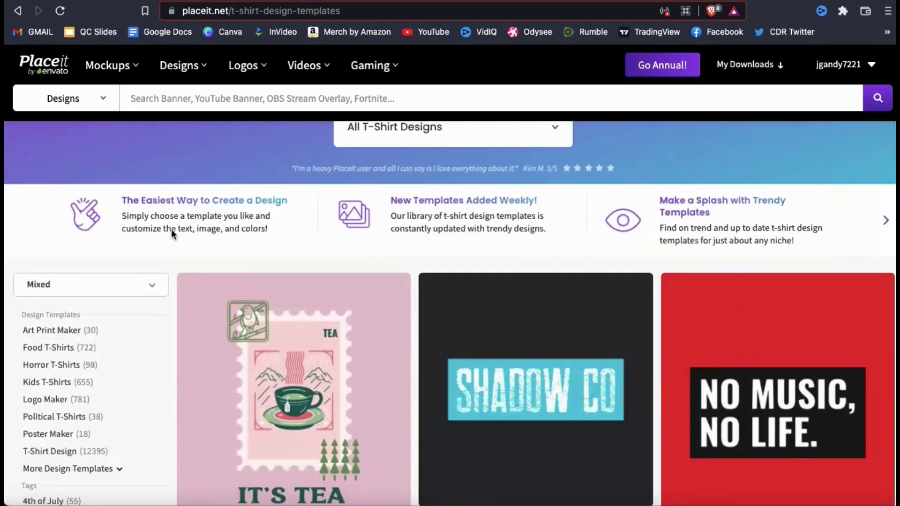
scroll(171, 229, down, 3)
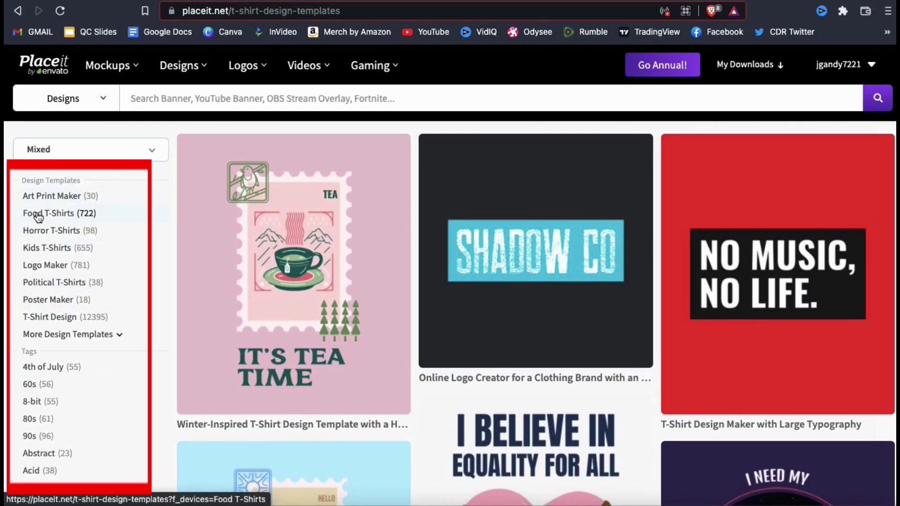
scroll(134, 320, down, 5)
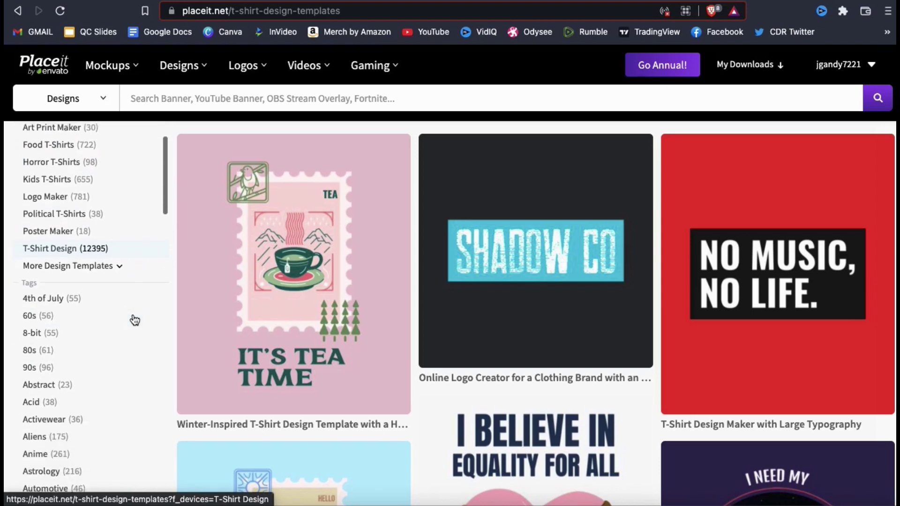
scroll(135, 320, down, 2)
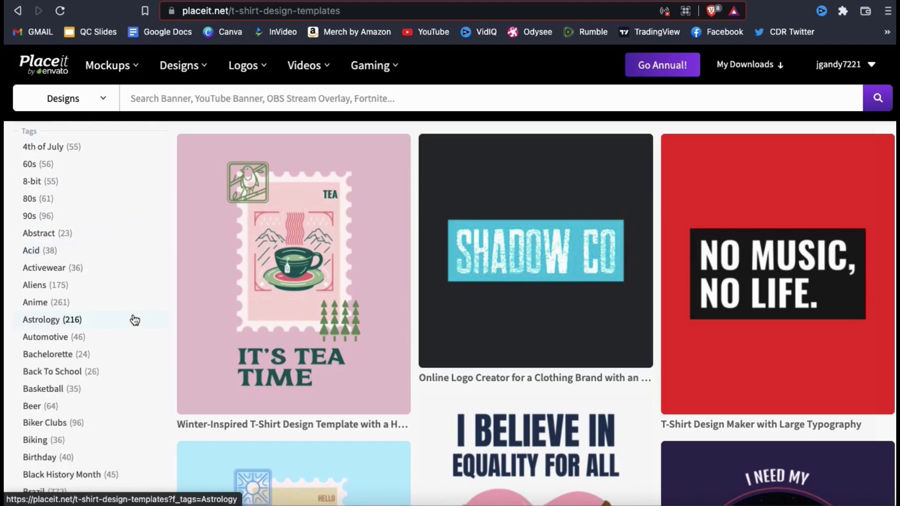
scroll(134, 321, down, 4)
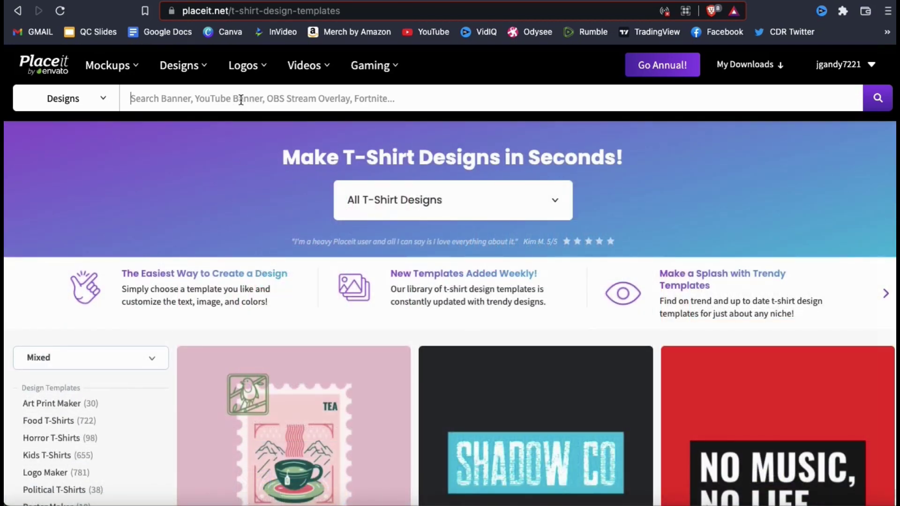
Search the designs for 'travel' and scroll through the matching templates
text(travel)
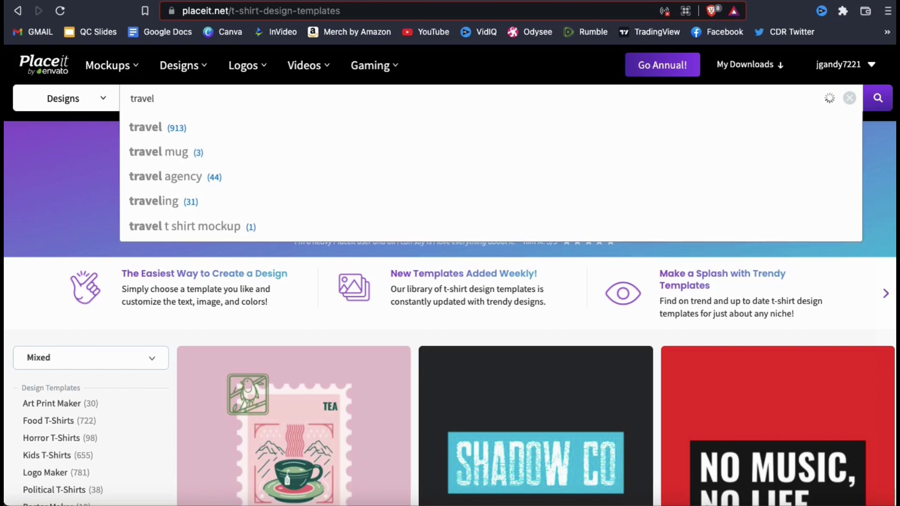
key(Return)
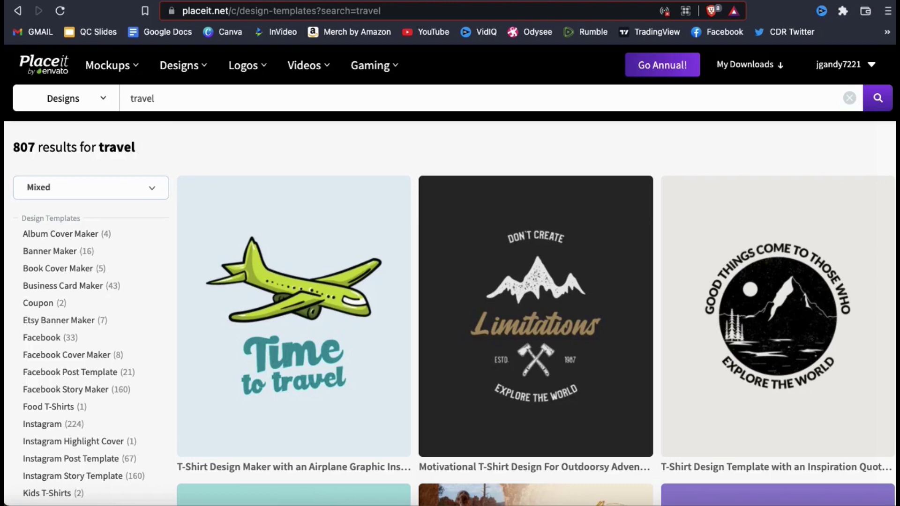
scroll(414, 144, down, 5)
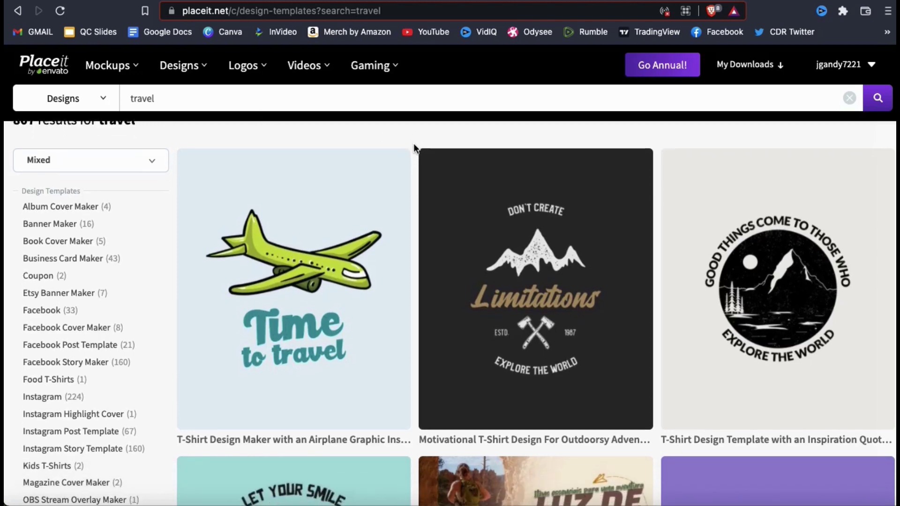
scroll(413, 143, down, 2)
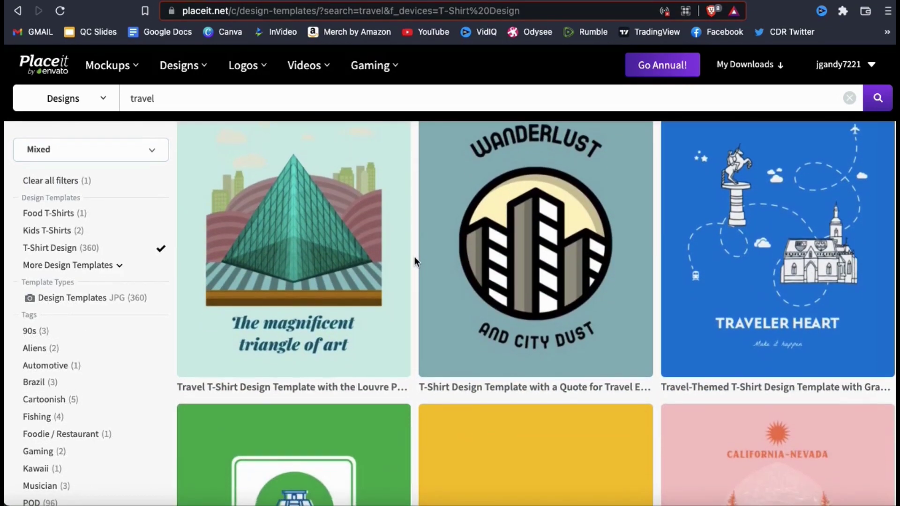
scroll(414, 257, down, 3)
scroll(415, 257, down, 7)
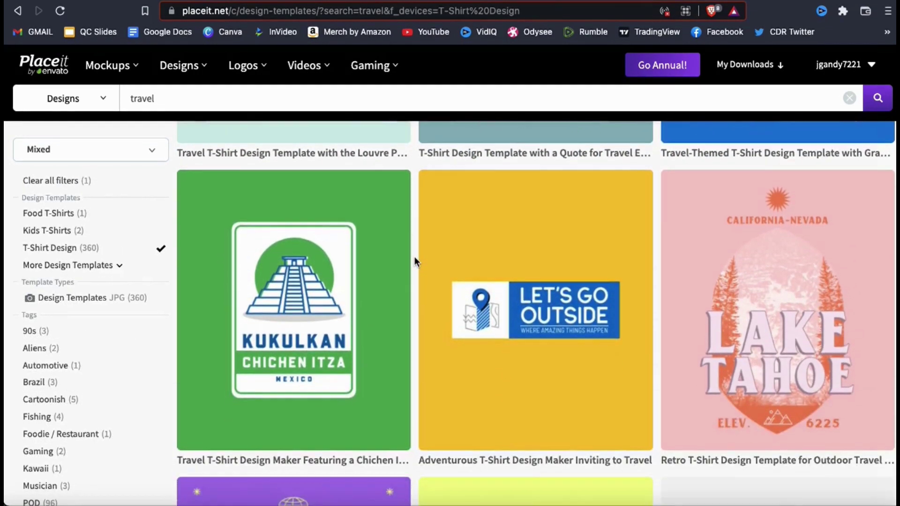
scroll(414, 257, down, 4)
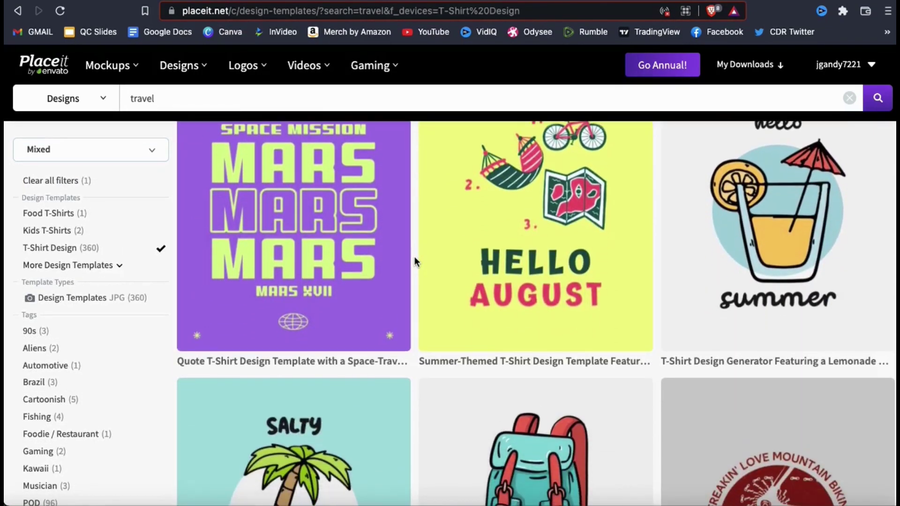
Open the VSCO-themed Adventure Awaits backpack template from the travel results
scroll(414, 257, down, 1)
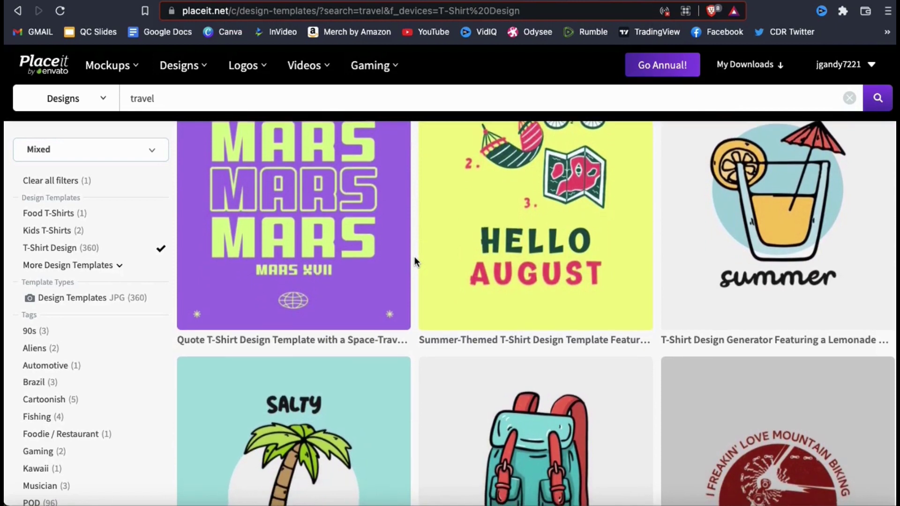
scroll(414, 257, down, 2)
scroll(414, 257, down, 2)
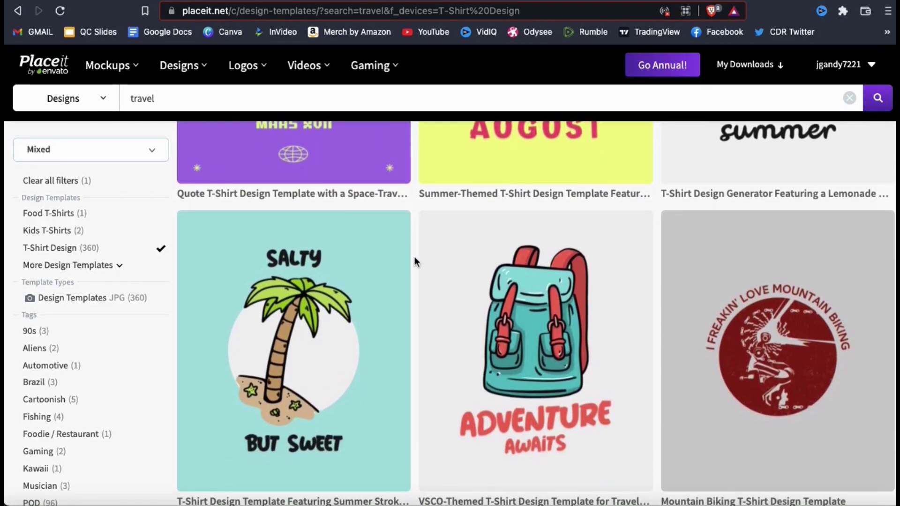
scroll(415, 258, down, 1)
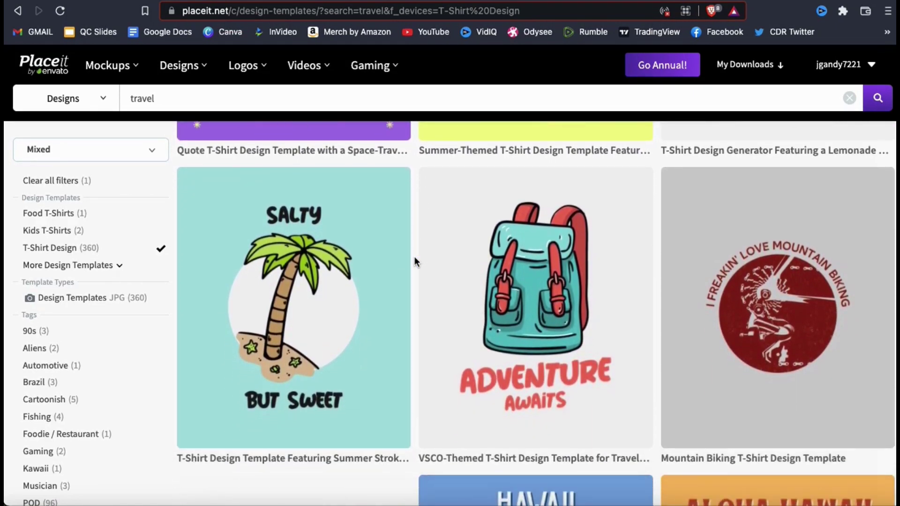
scroll(414, 262, down, 1)
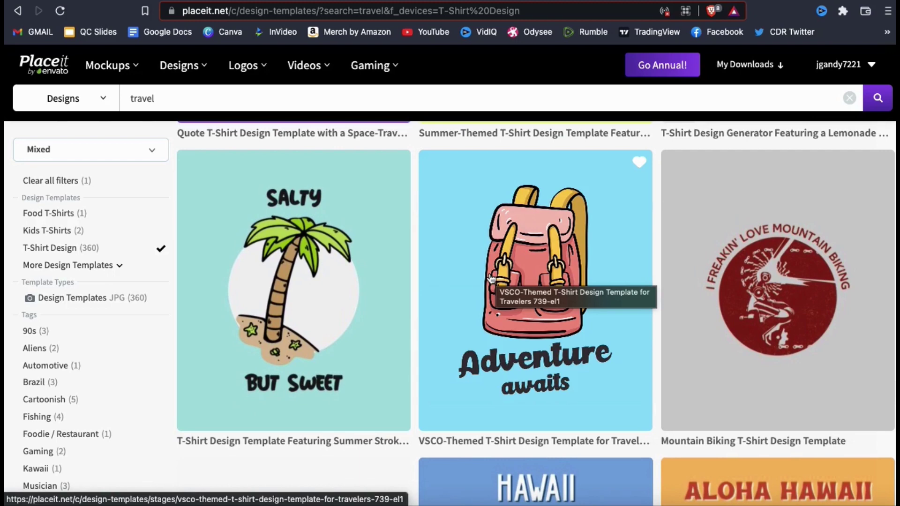
click(491, 279)
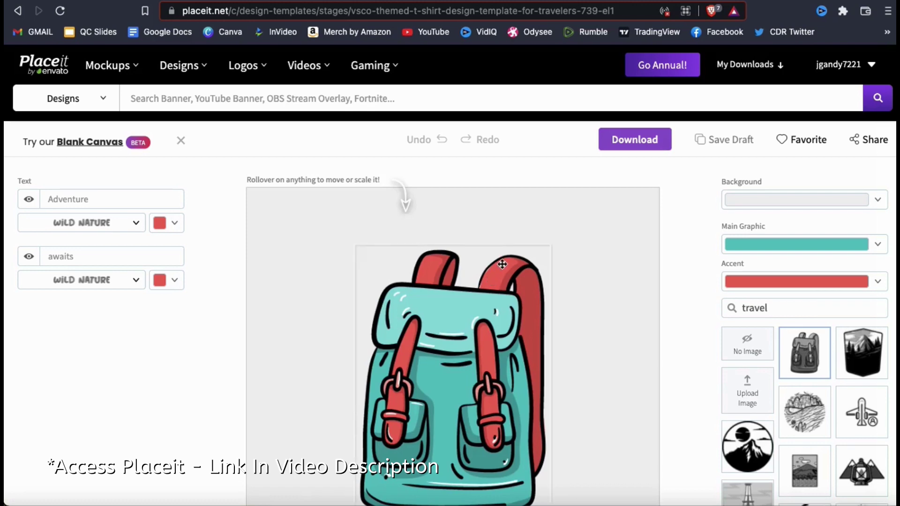
Reposition the ADVENTURE text and the backpack graphic on the canvas
scroll(675, 240, down, 2)
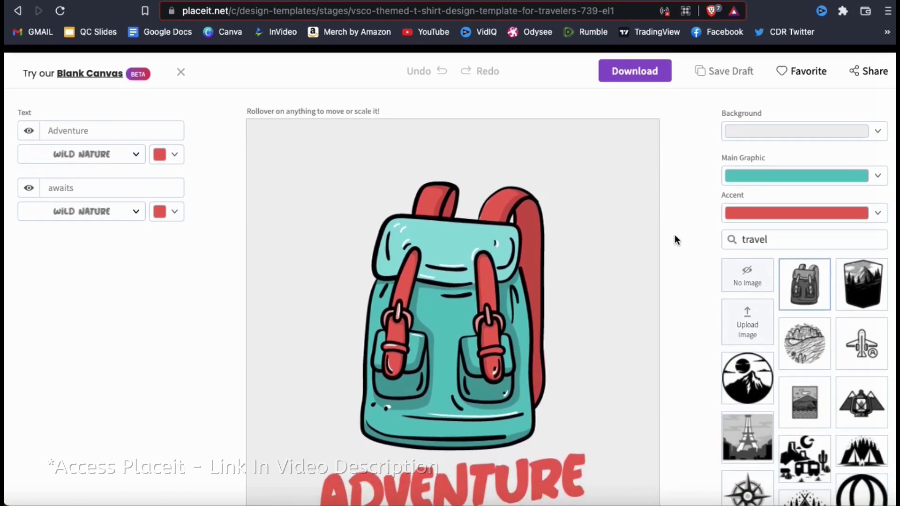
scroll(675, 236, down, 1)
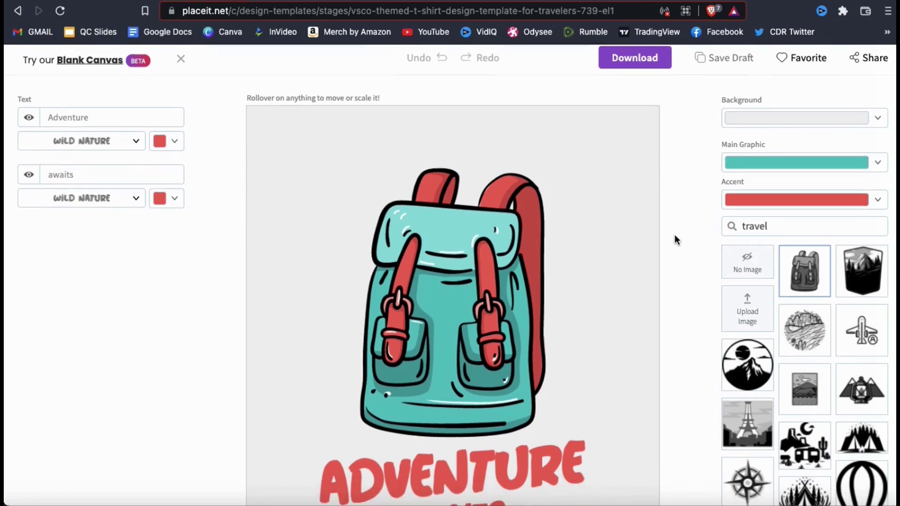
scroll(674, 234, up, 1)
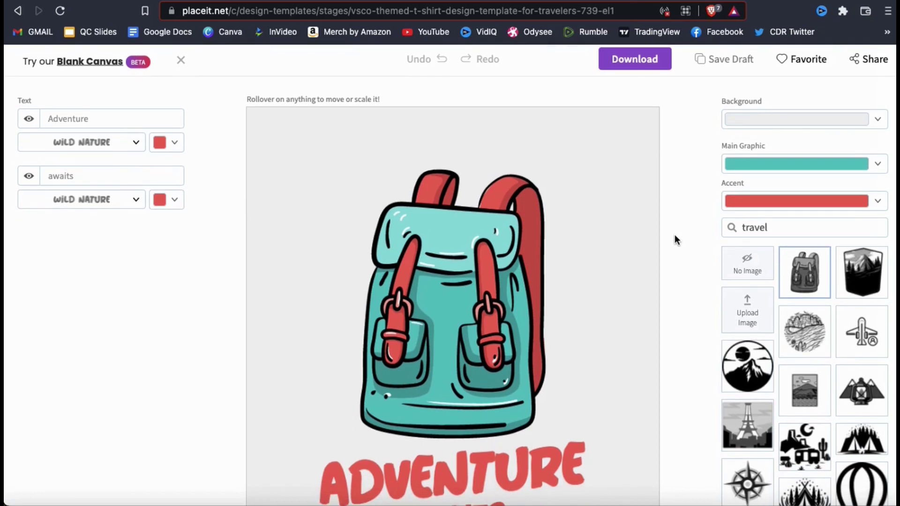
scroll(675, 240, down, 2)
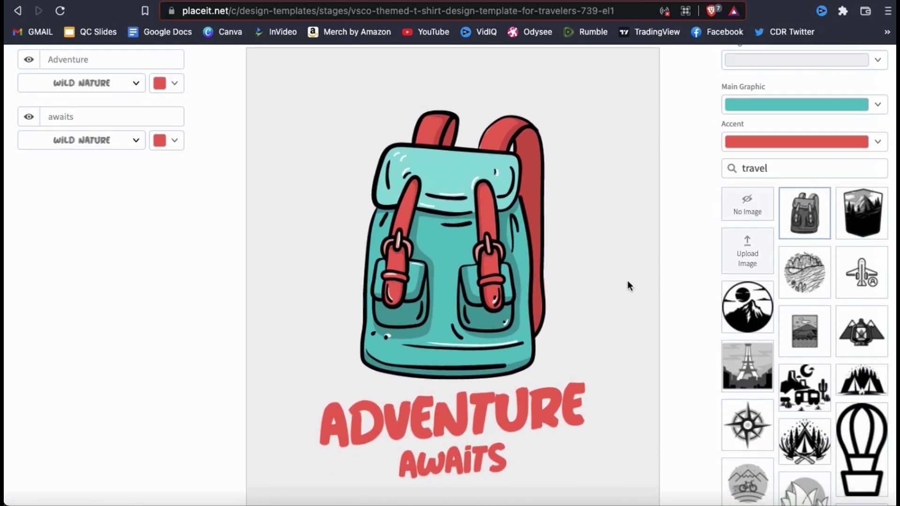
click(546, 407)
drag(534, 410, 534, 431)
mouse_move(484, 317)
mouse_down()
mouse_move(468, 317)
mouse_move(487, 305)
mouse_move(485, 313)
mouse_up()
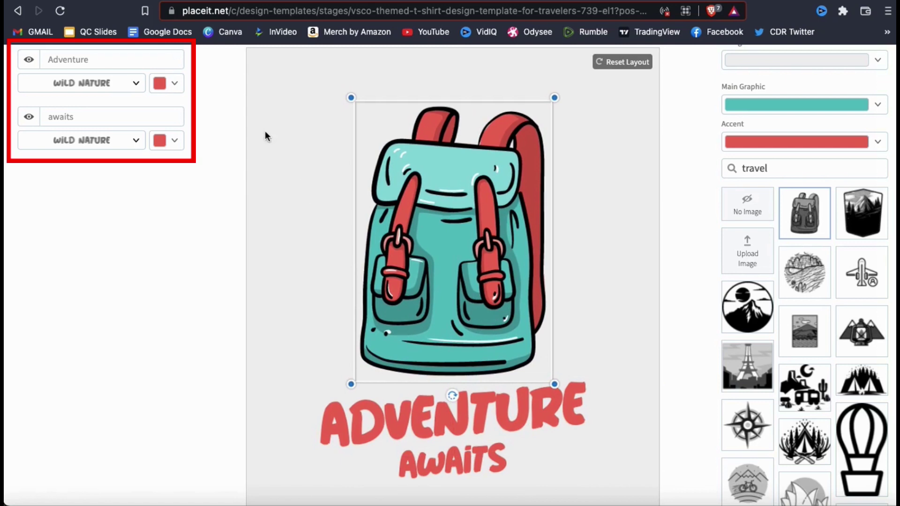
click(148, 62)
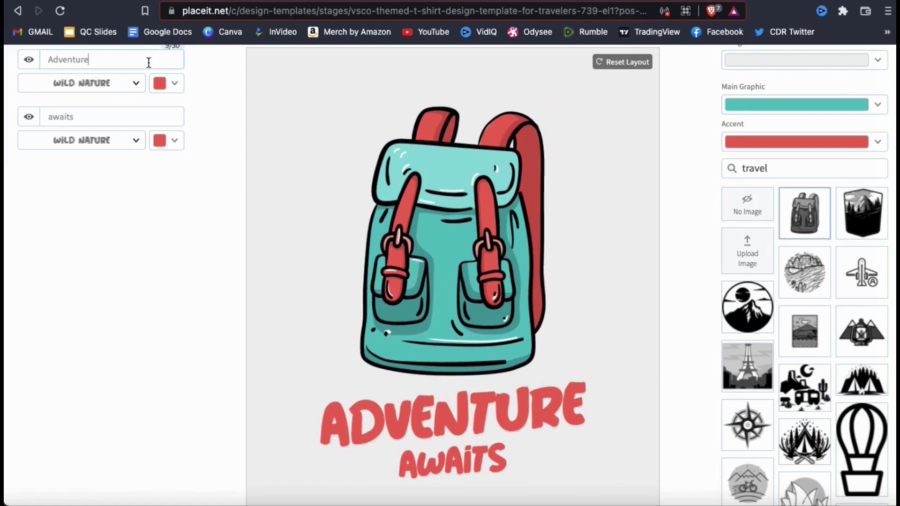
Replace 'Adventure' with 'Digital' in the first text field and center it under the backpack
scroll(148, 63, up, 1)
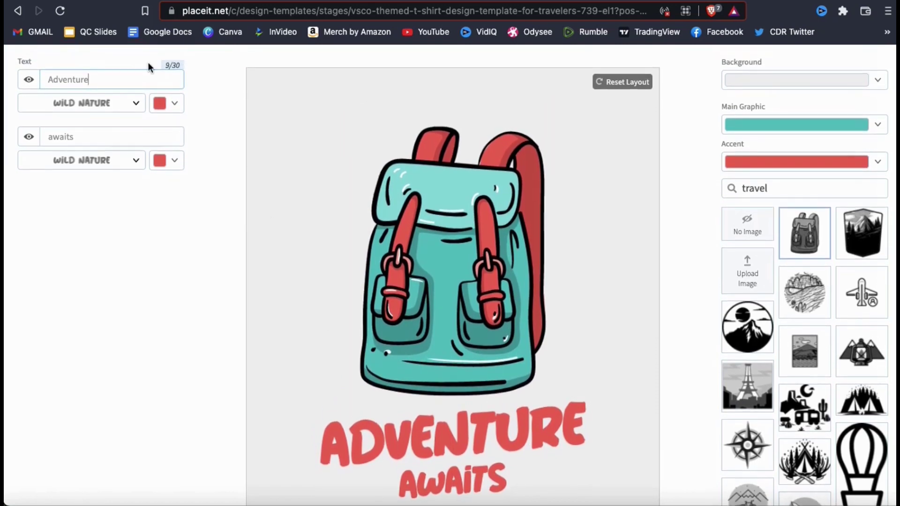
double_click(143, 75)
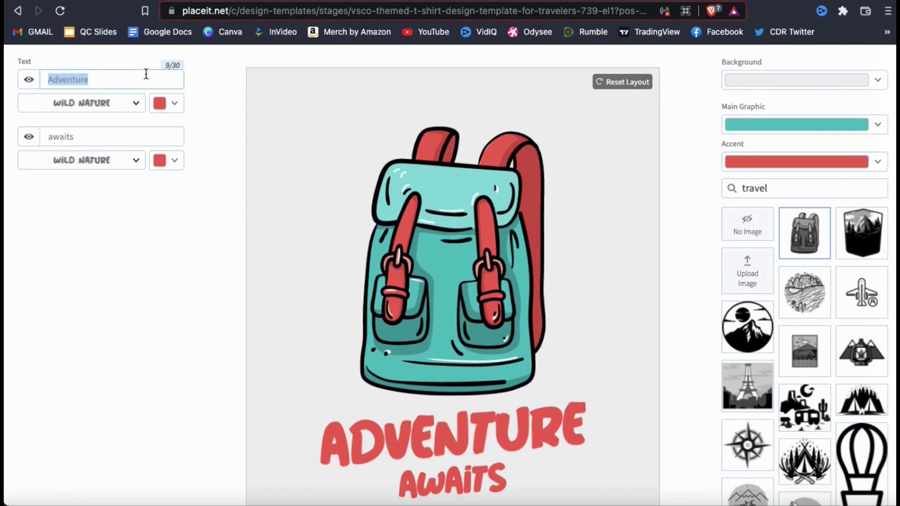
text(D)
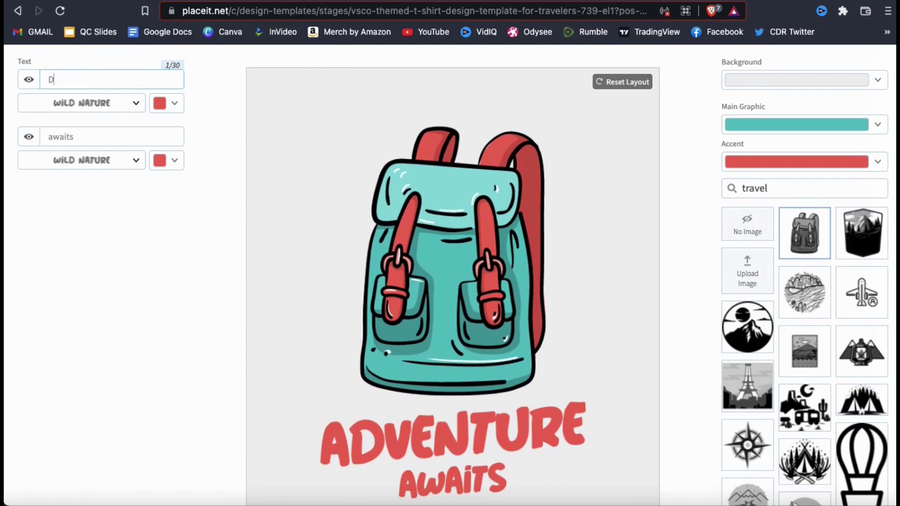
text(ig)
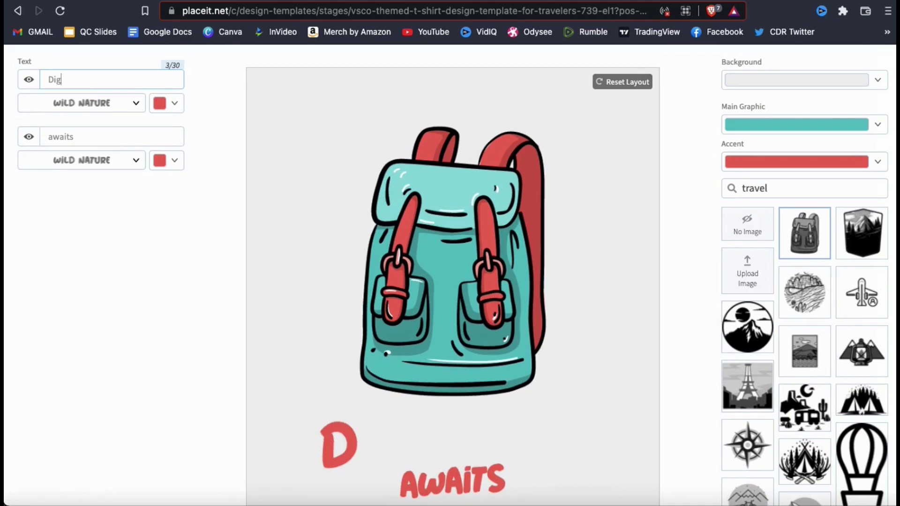
text(ital)
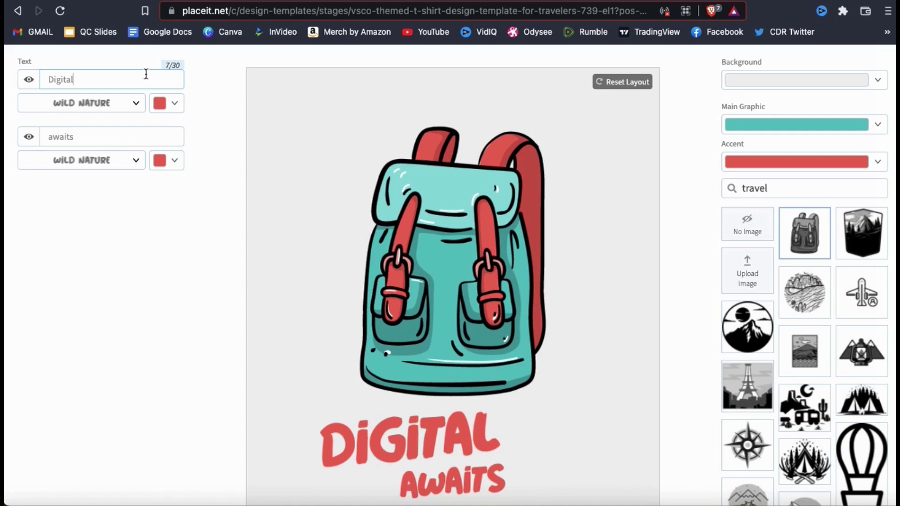
drag(399, 446, 435, 443)
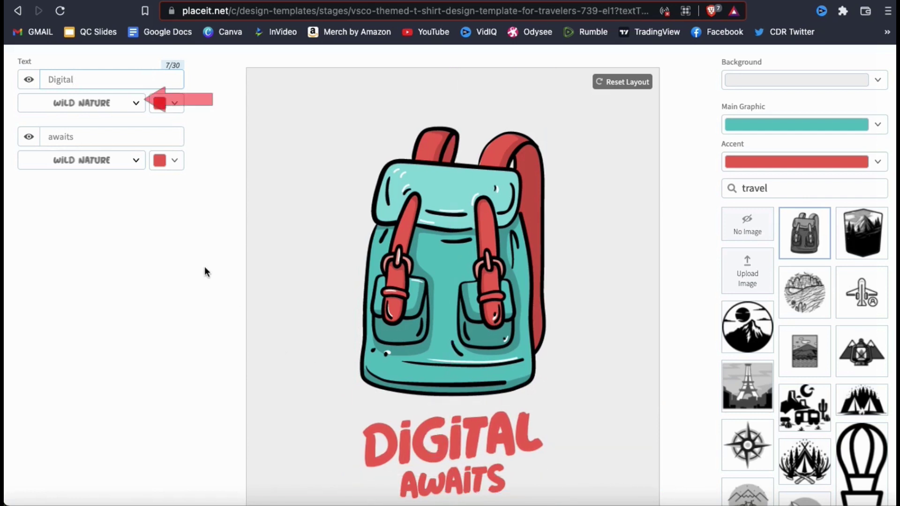
click(136, 103)
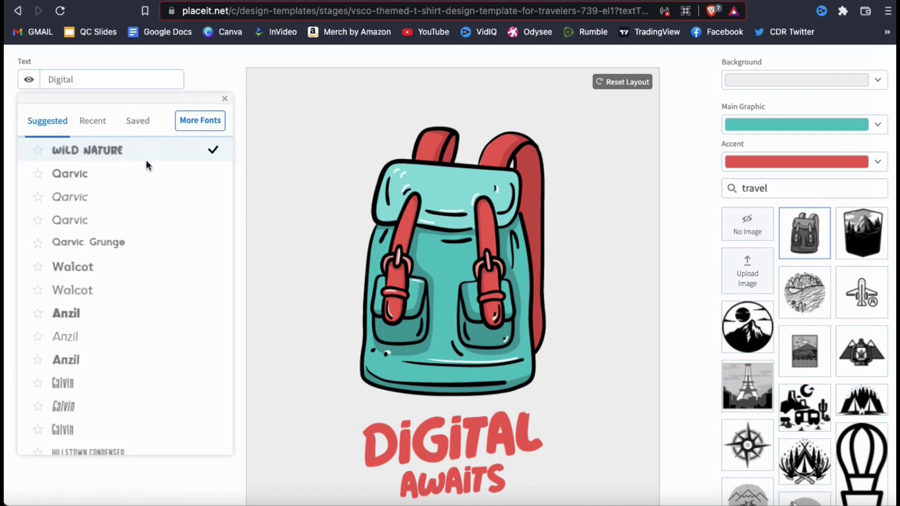
Apply the Mullingar font from the More Fonts library to the Digital text
scroll(152, 187, down, 5)
scroll(151, 190, down, 5)
scroll(151, 190, down, 5)
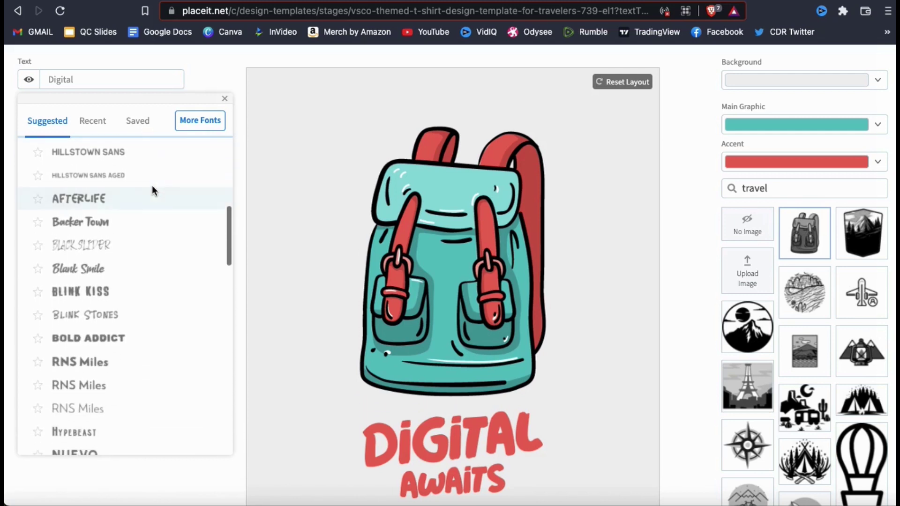
click(194, 122)
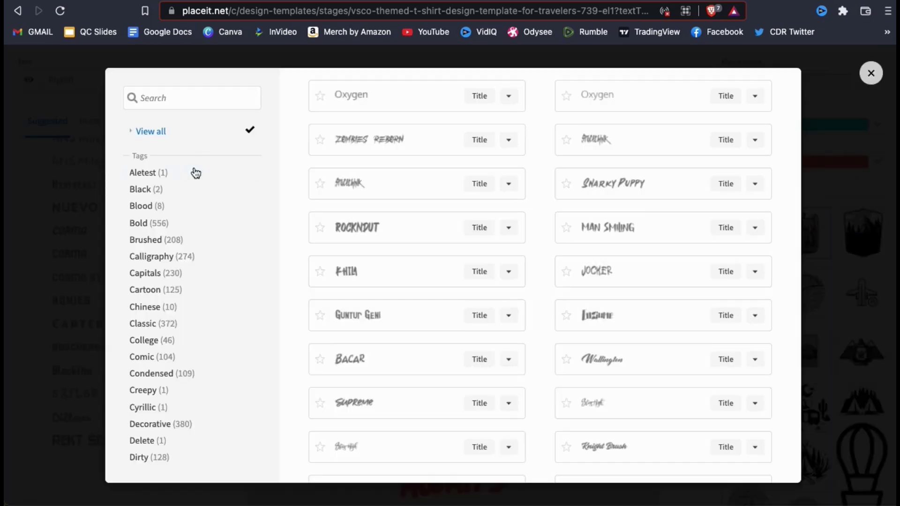
scroll(195, 177, down, 2)
scroll(196, 179, down, 4)
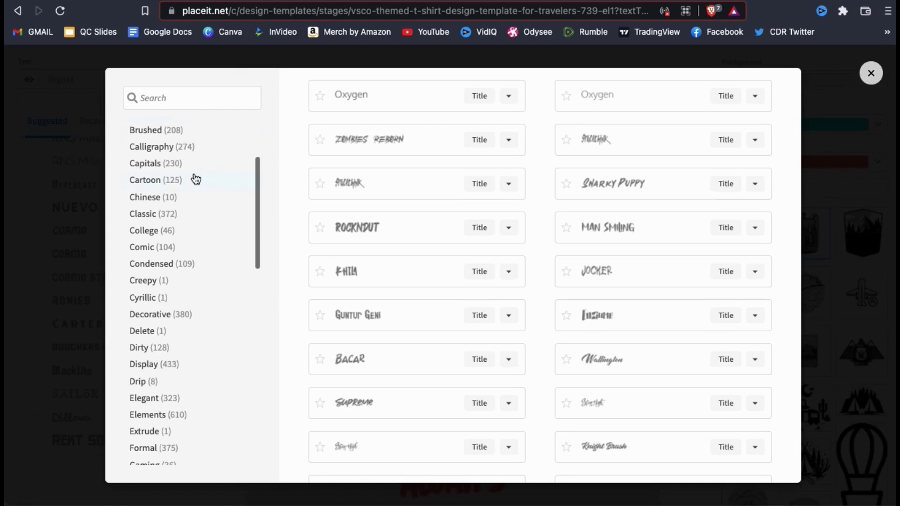
scroll(195, 177, down, 2)
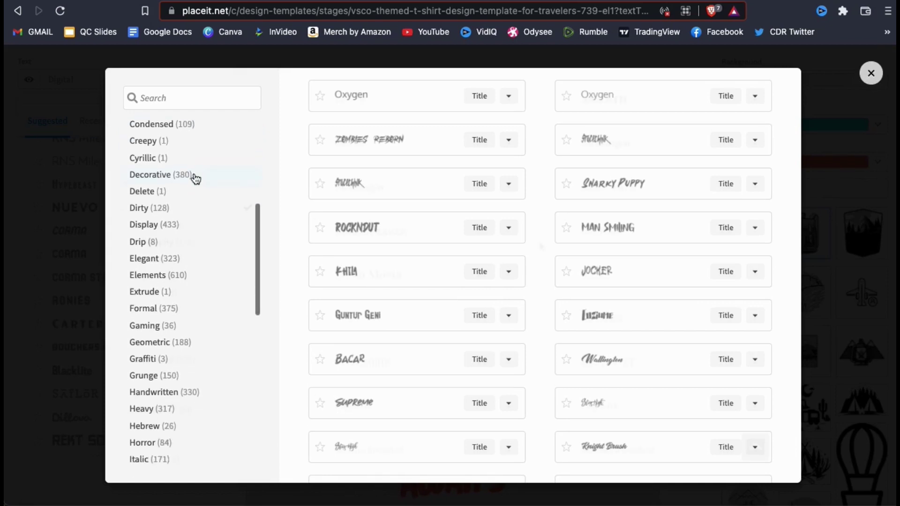
scroll(539, 241, down, 5)
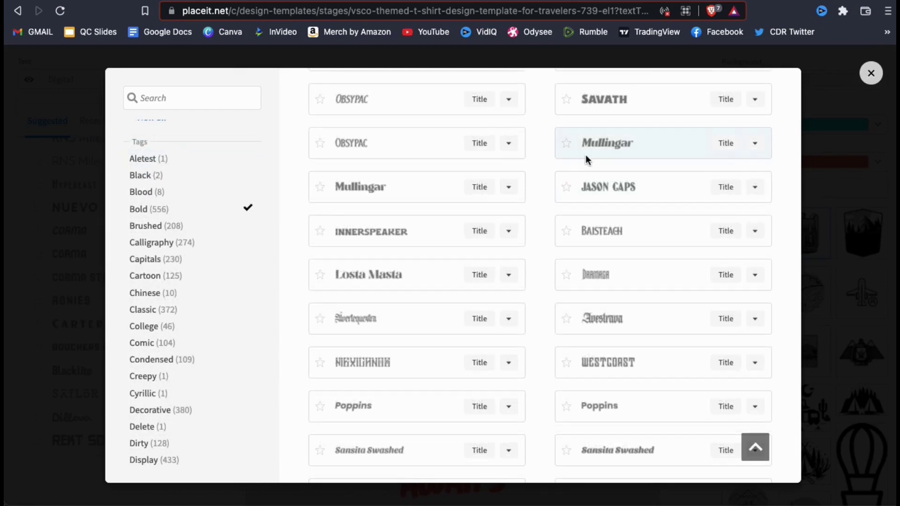
click(599, 148)
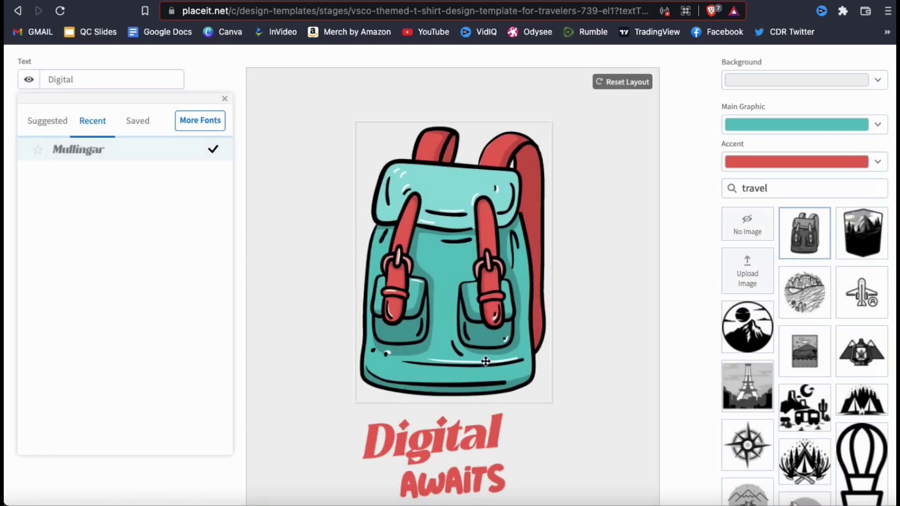
Enlarge the Digital text box on the canvas
click(473, 423)
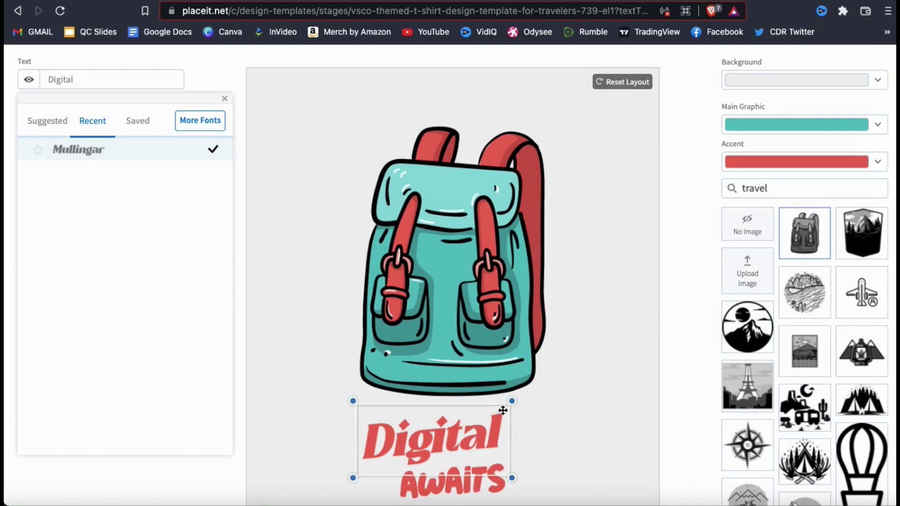
drag(510, 402, 566, 381)
drag(498, 437, 498, 440)
scroll(521, 363, down, 1)
scroll(521, 364, down, 1)
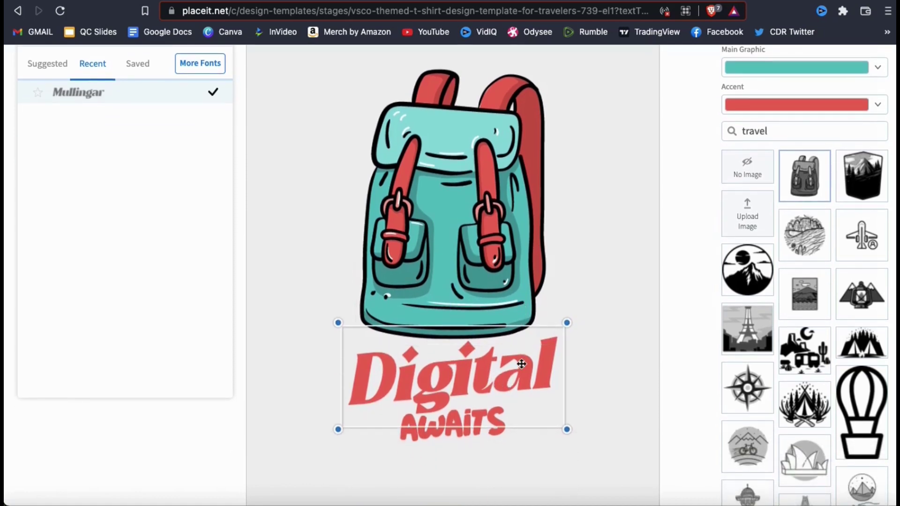
scroll(521, 363, up, 1)
click(217, 402)
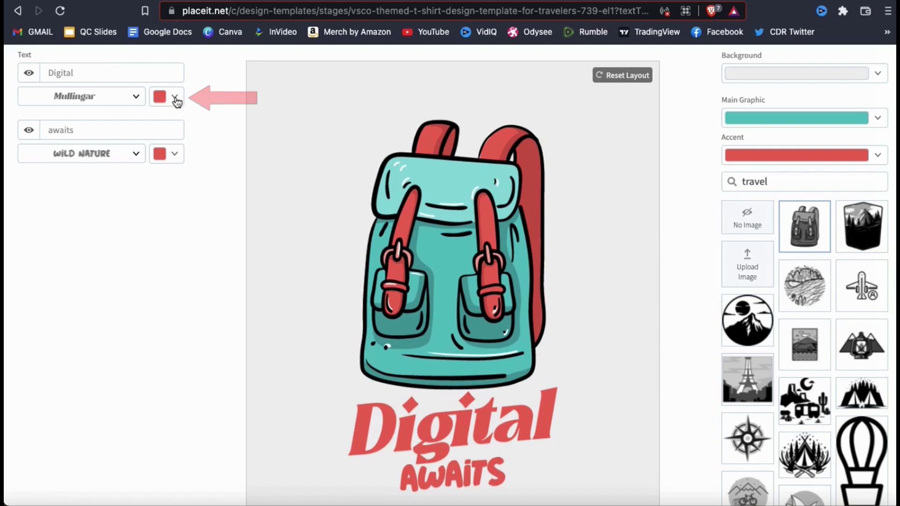
Color the Digital text bright blue #407bff
click(176, 99)
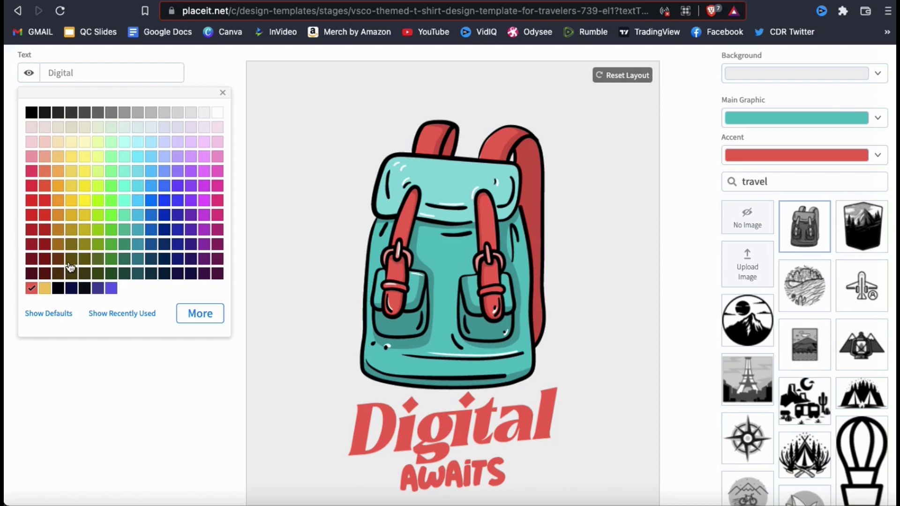
click(165, 172)
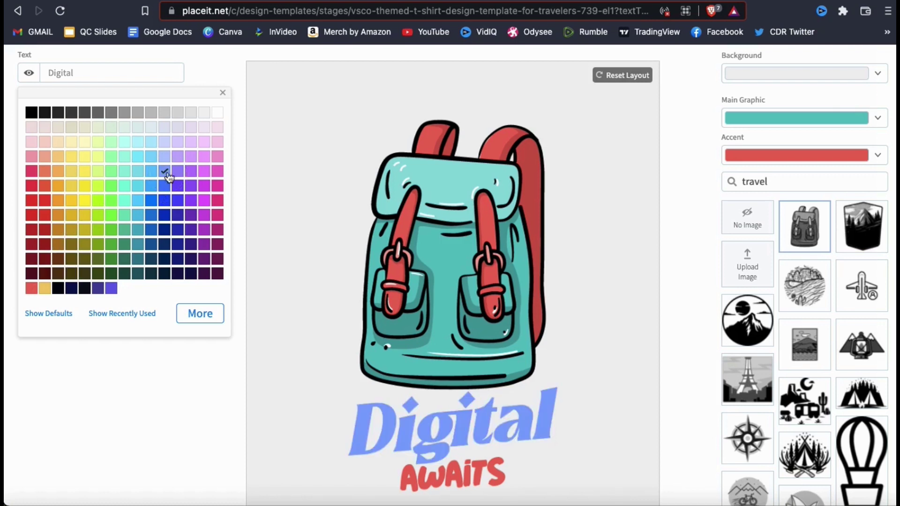
click(167, 186)
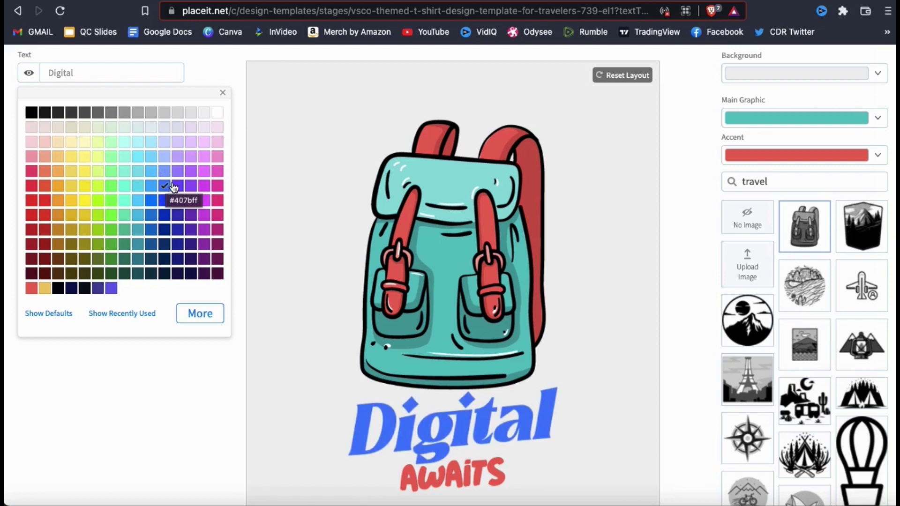
click(252, 228)
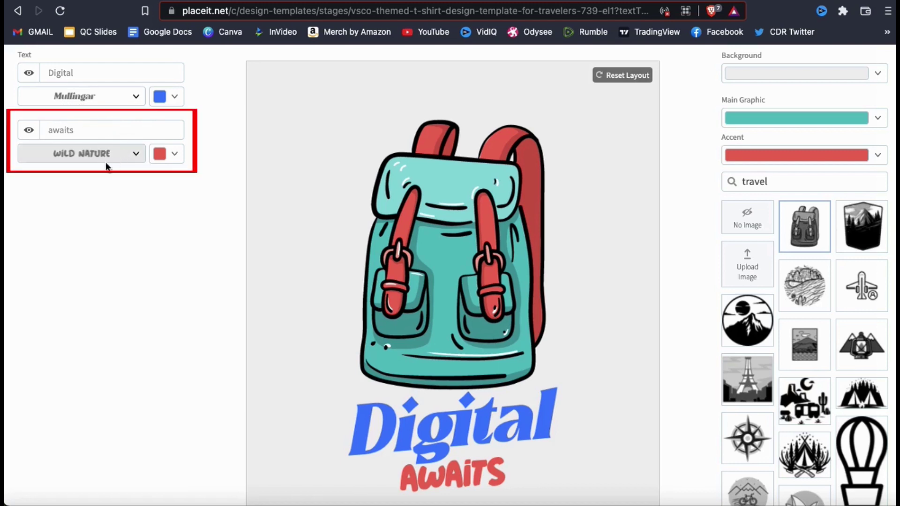
Change the second line 'awaits' to white 'Nomad' and align it under Digital
click(29, 129)
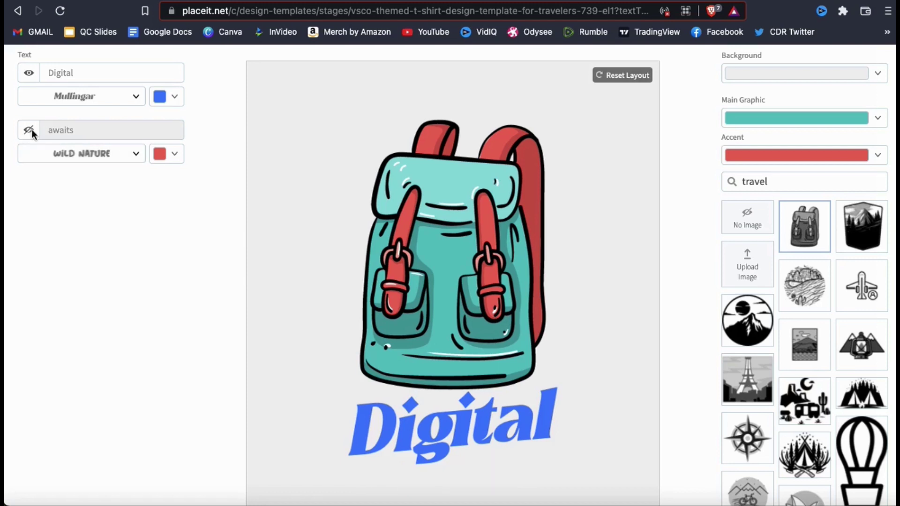
click(31, 130)
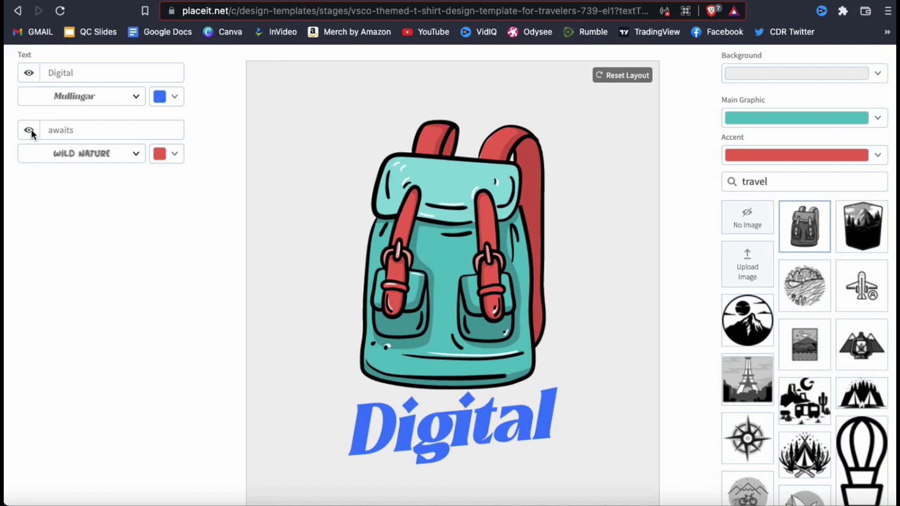
double_click(61, 130)
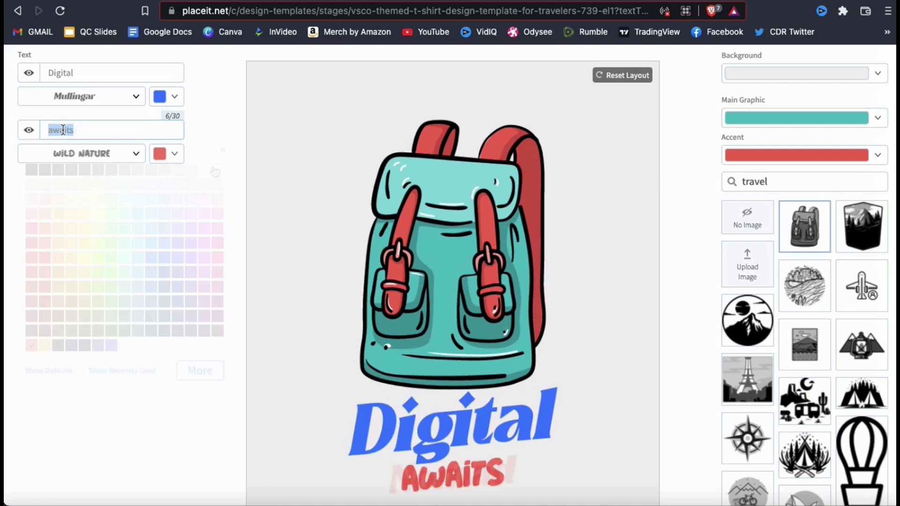
text(Nomad)
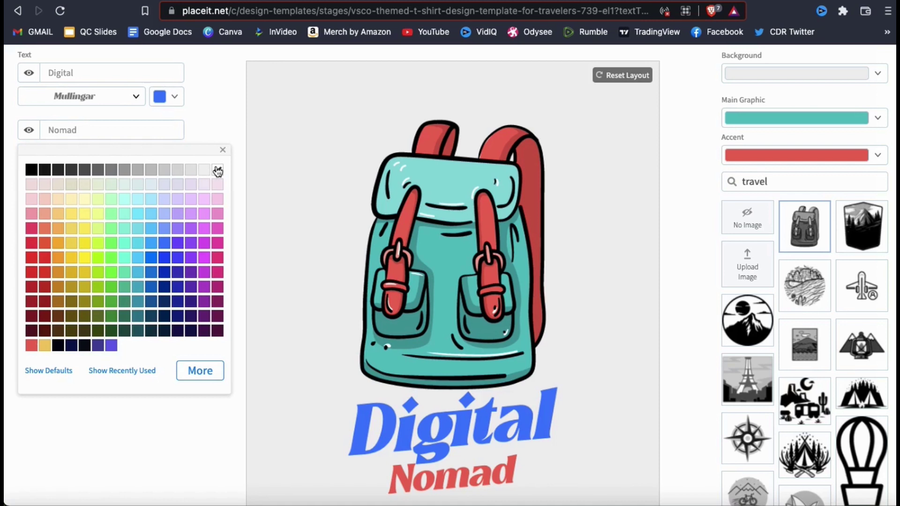
click(218, 171)
drag(457, 482, 481, 482)
click(598, 372)
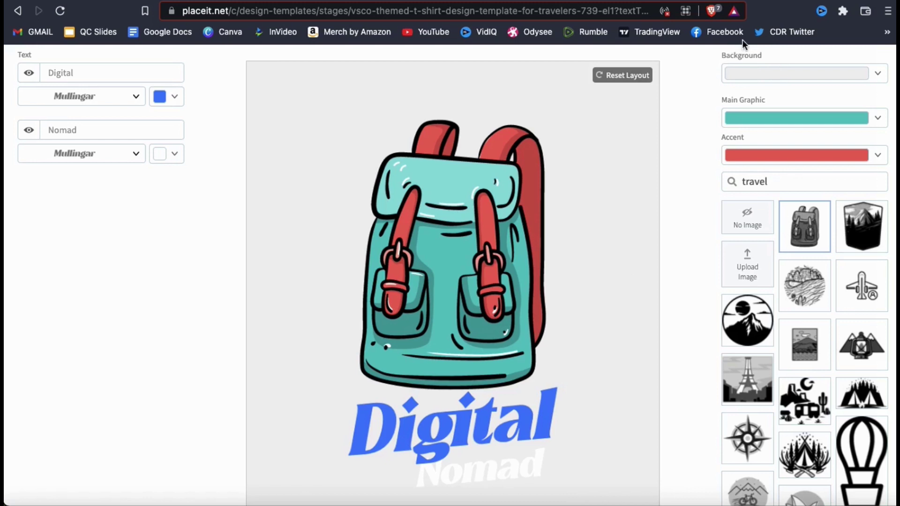
Set the design background to the dark grey swatch
click(765, 77)
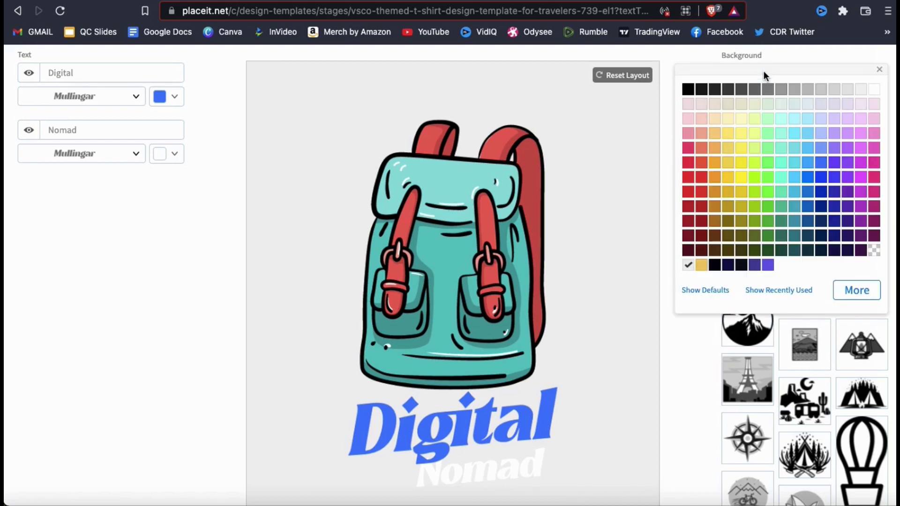
click(715, 90)
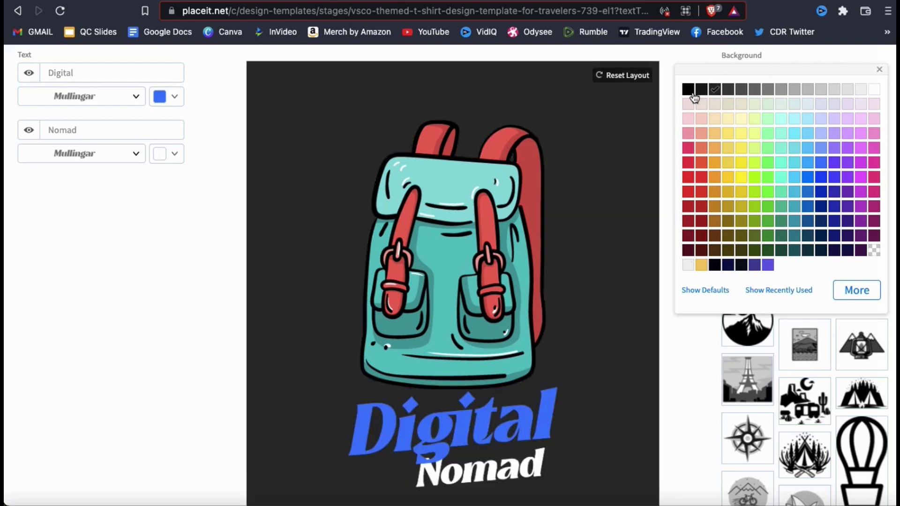
click(667, 93)
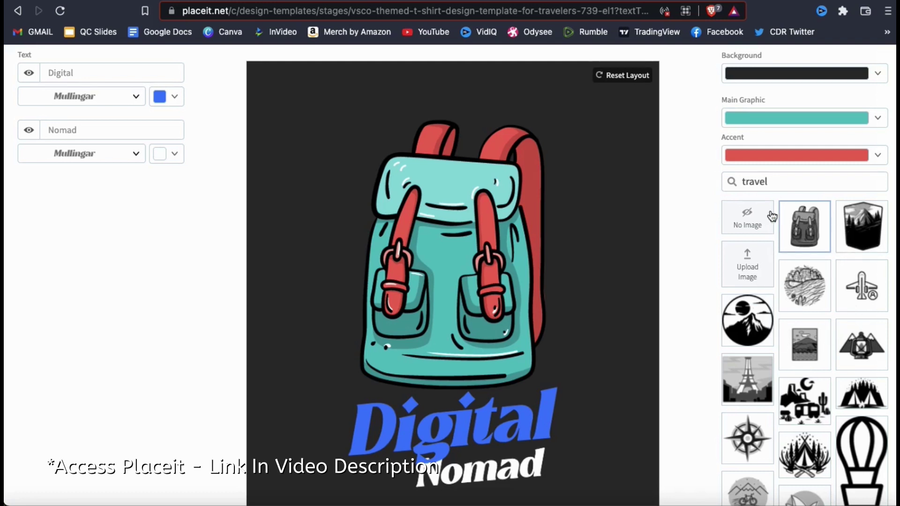
Search graphics for 'plane' and swap the backpack for the globe-and-plane graphic, moved up
double_click(758, 182)
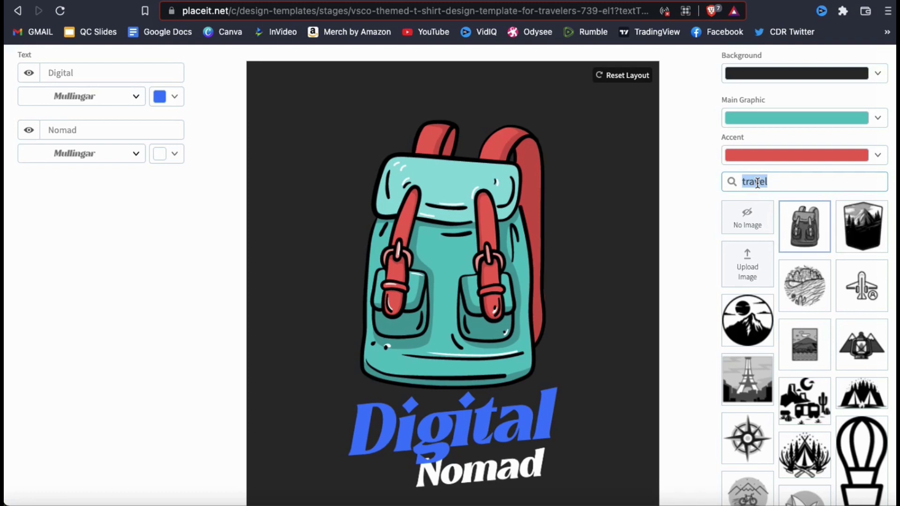
text(plane)
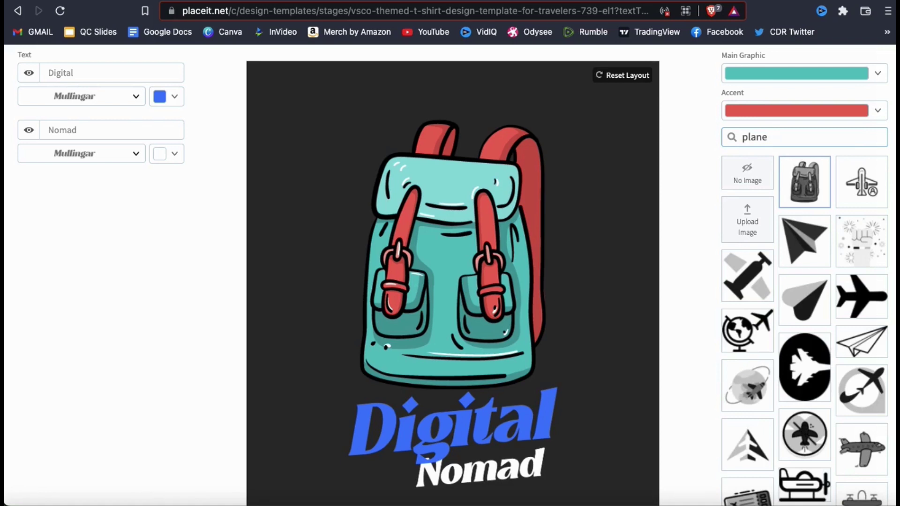
scroll(802, 218, down, 3)
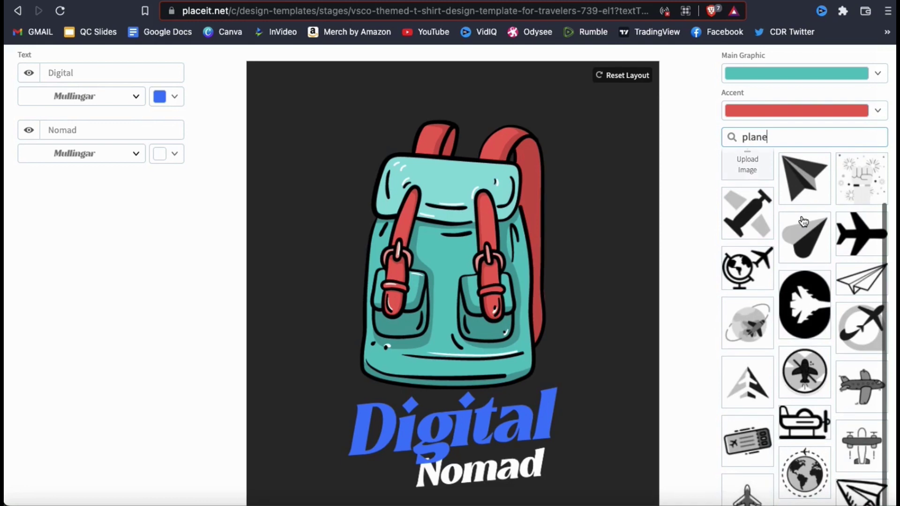
scroll(802, 221, down, 3)
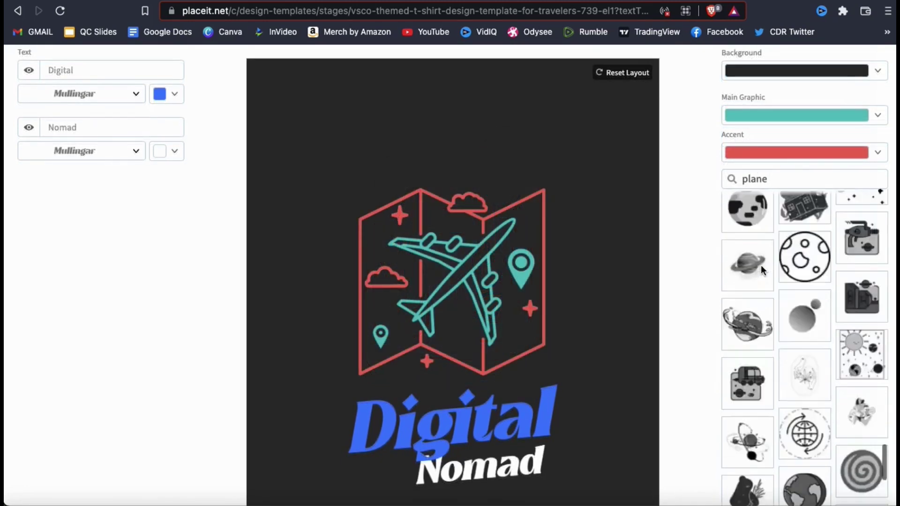
scroll(763, 271, up, 5)
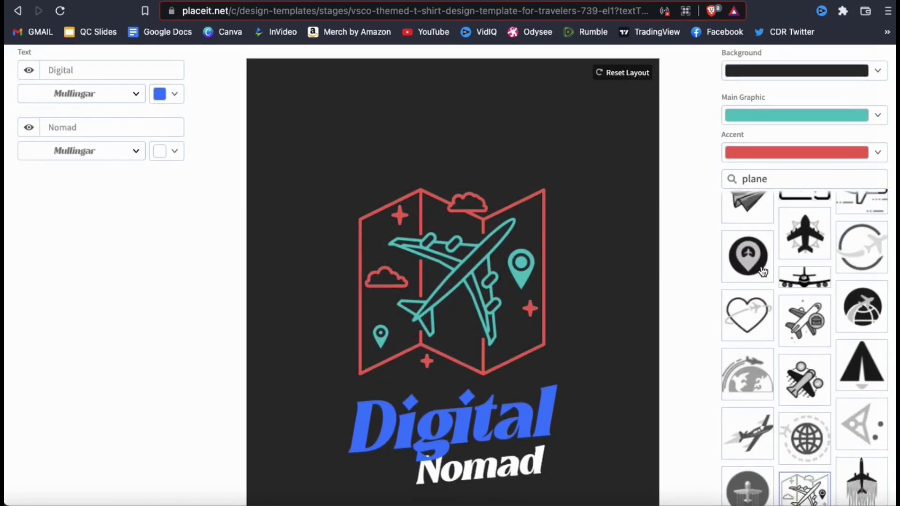
click(762, 374)
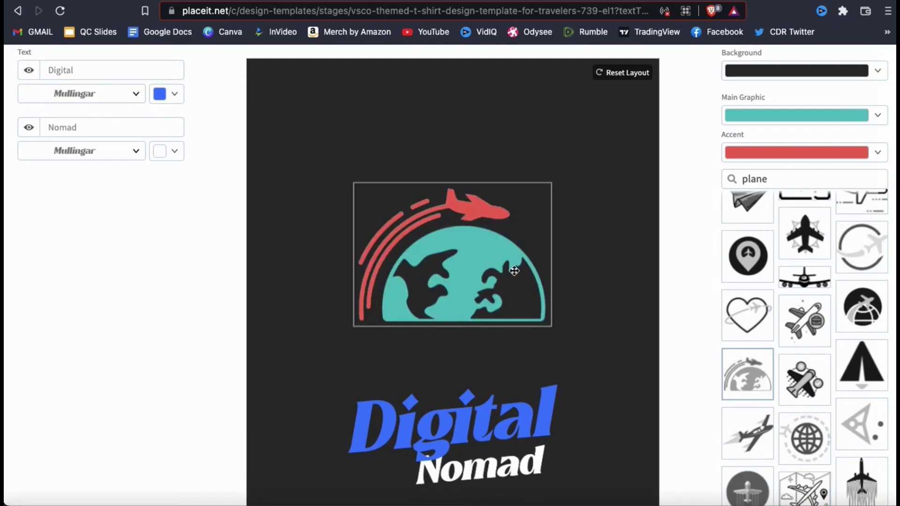
drag(514, 271, 516, 208)
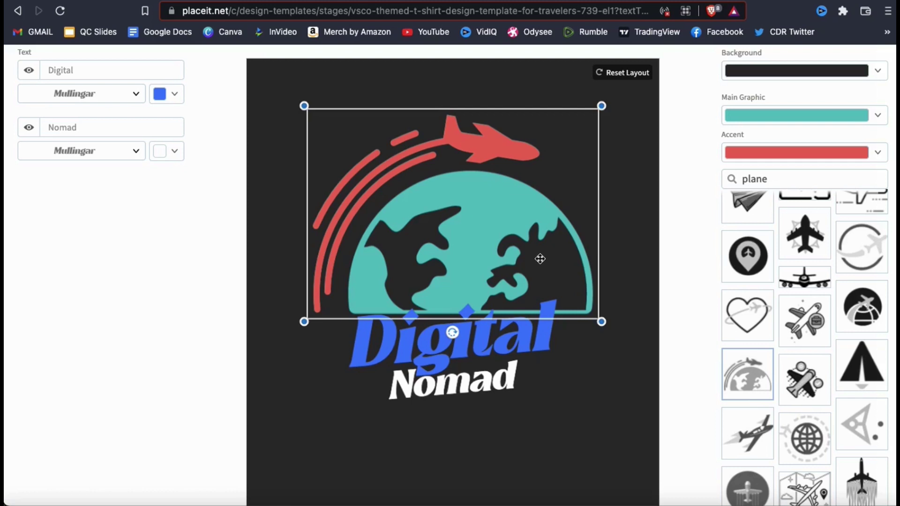
Recolour the plane and arcs light lavender and the globe grey #848484
click(739, 154)
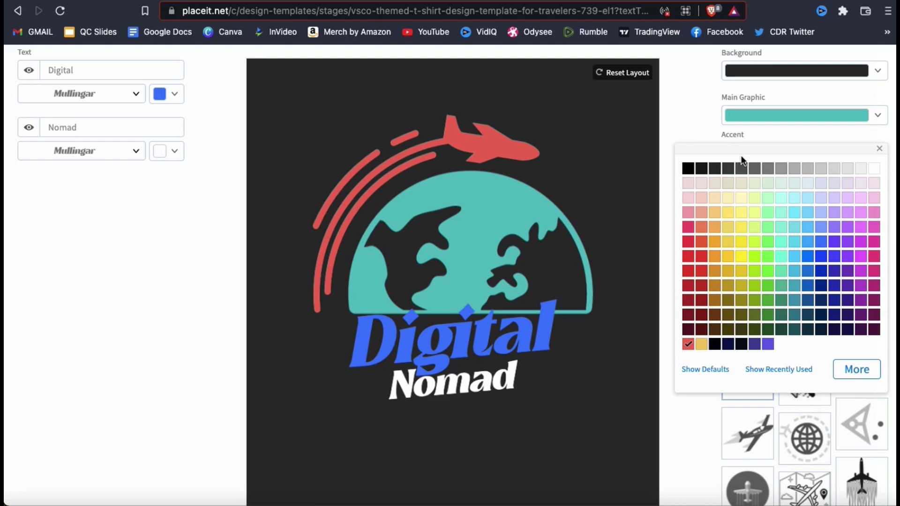
click(825, 197)
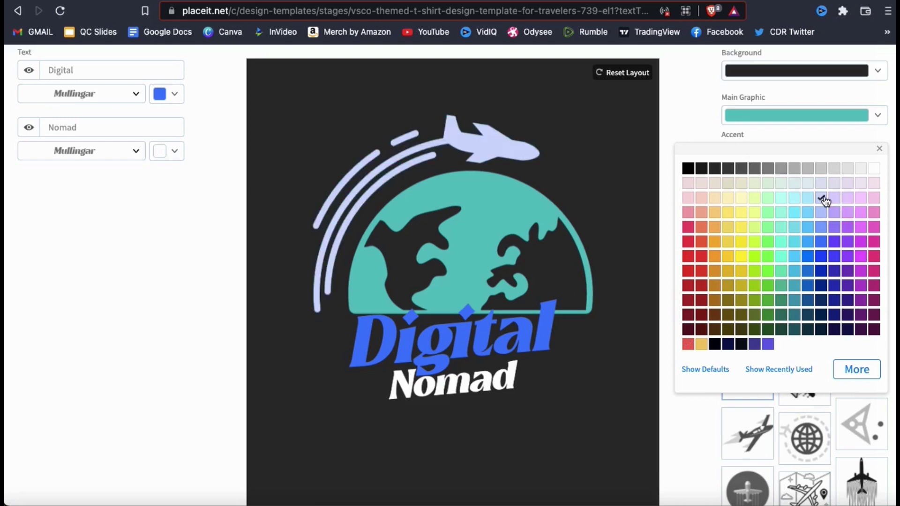
click(768, 118)
click(769, 131)
click(769, 132)
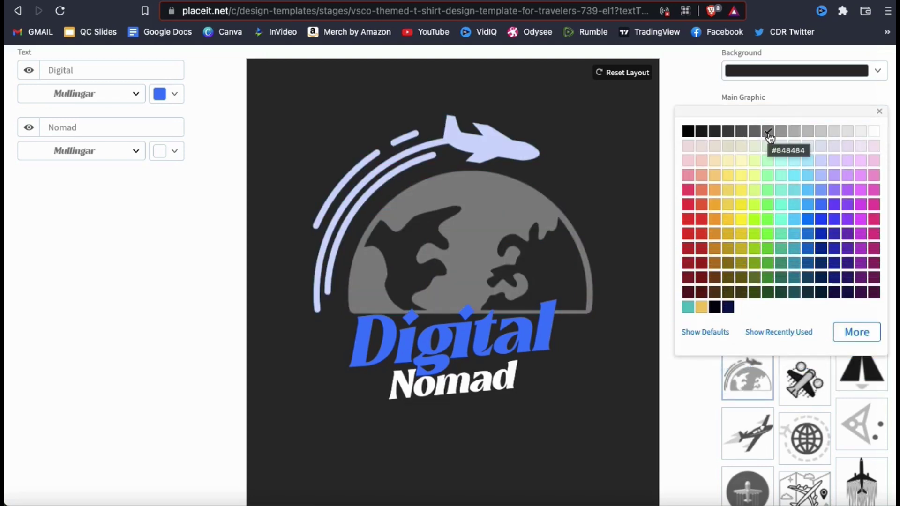
click(667, 256)
Move the 'Digital Nomad' text below the globe and make the background transparent
drag(495, 343, 533, 379)
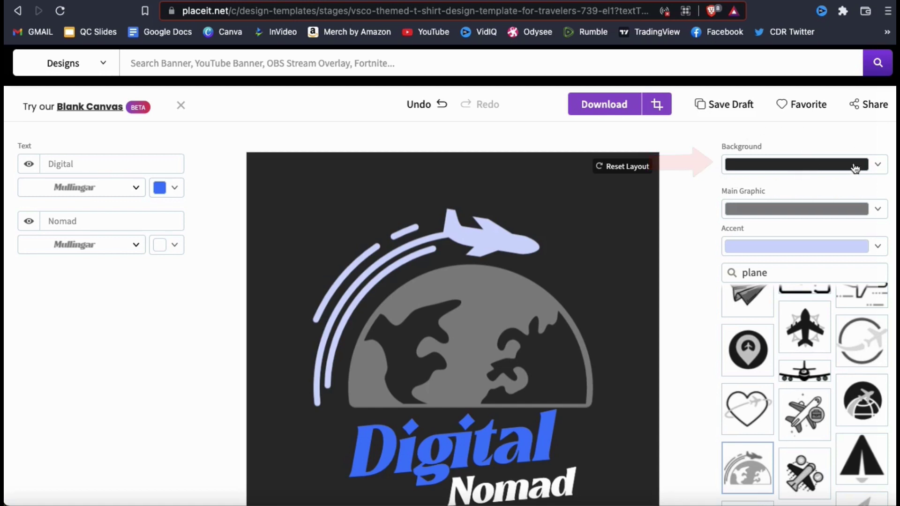
click(875, 168)
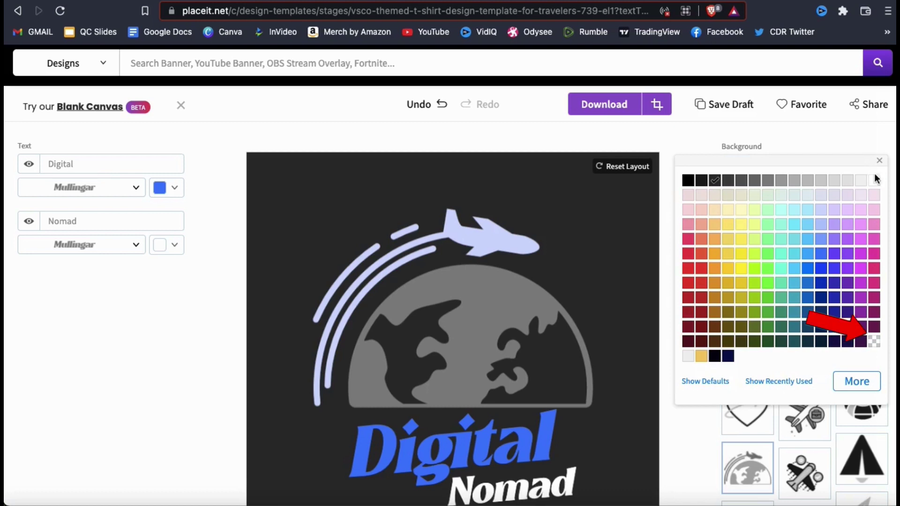
click(875, 342)
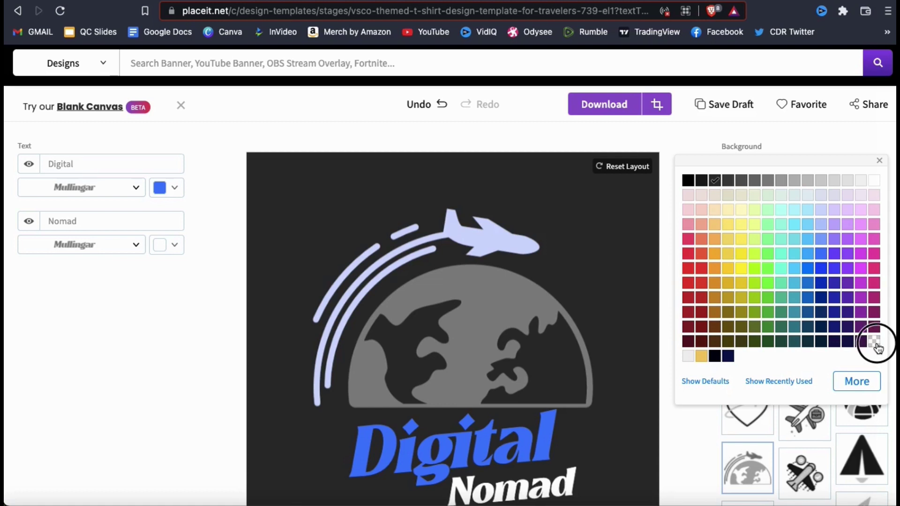
click(880, 162)
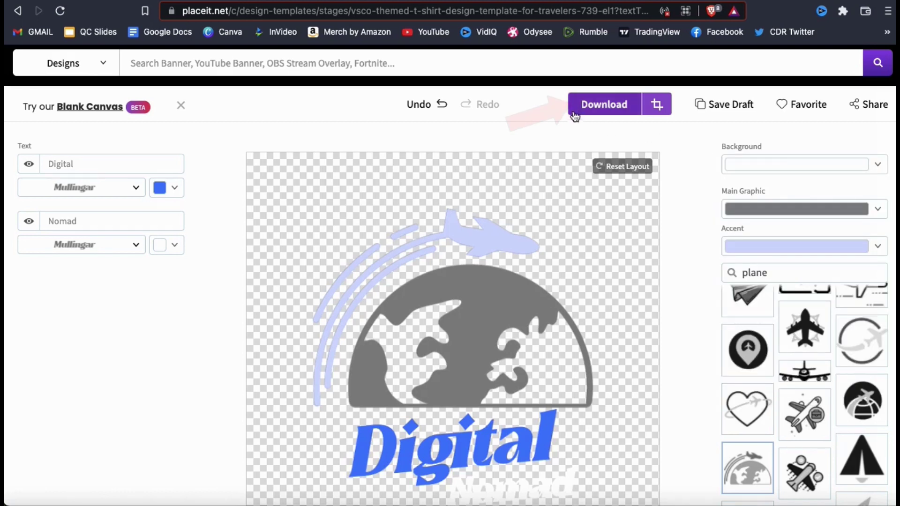
Download the Digital Nomad design as a PNG to Downloads and open the saved file
click(601, 111)
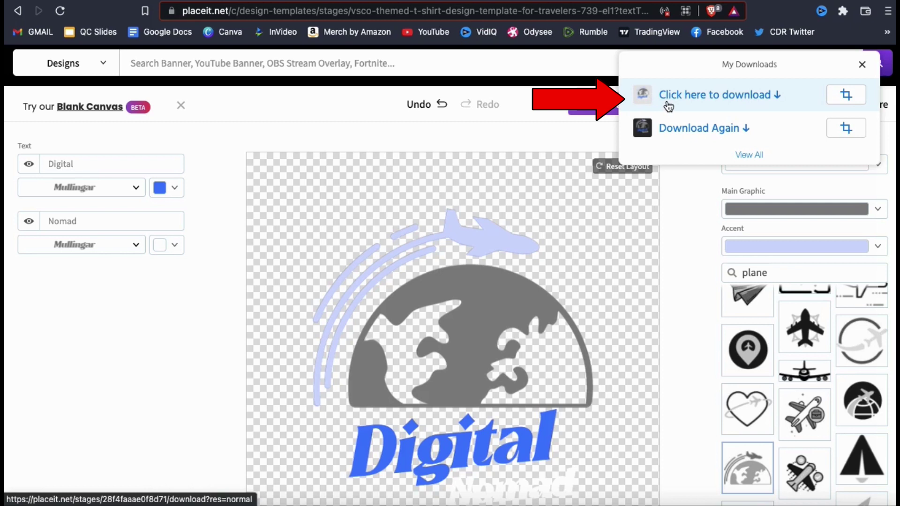
click(713, 96)
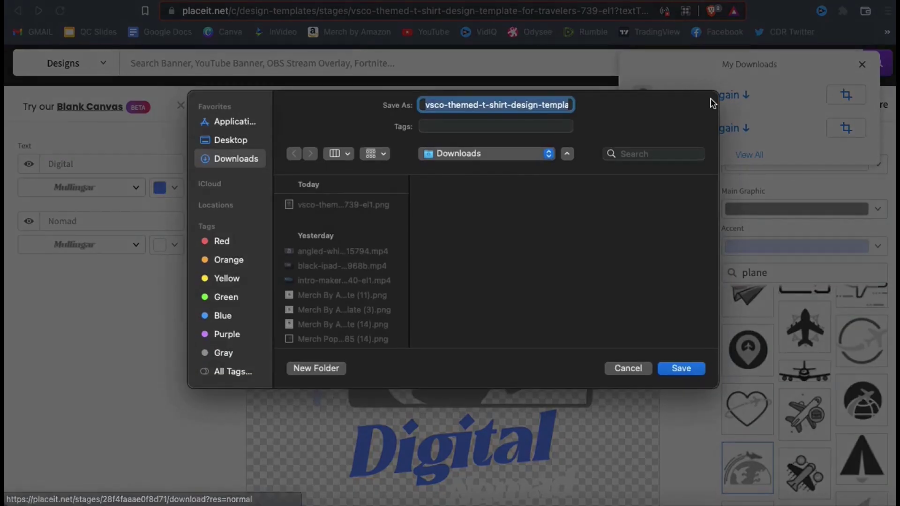
click(683, 368)
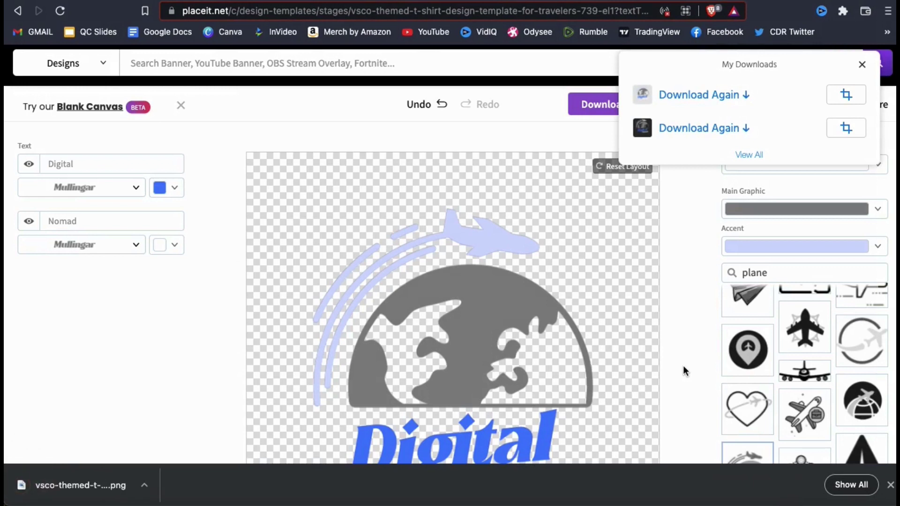
click(146, 480)
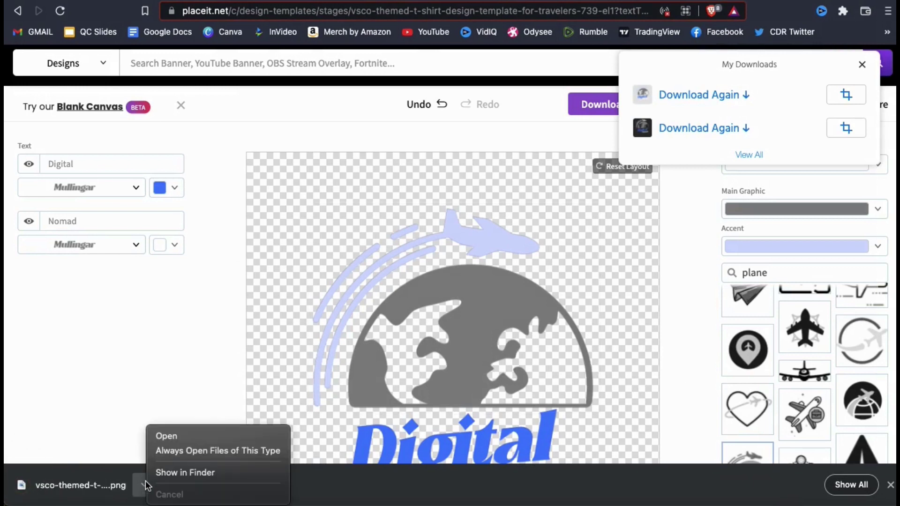
click(162, 437)
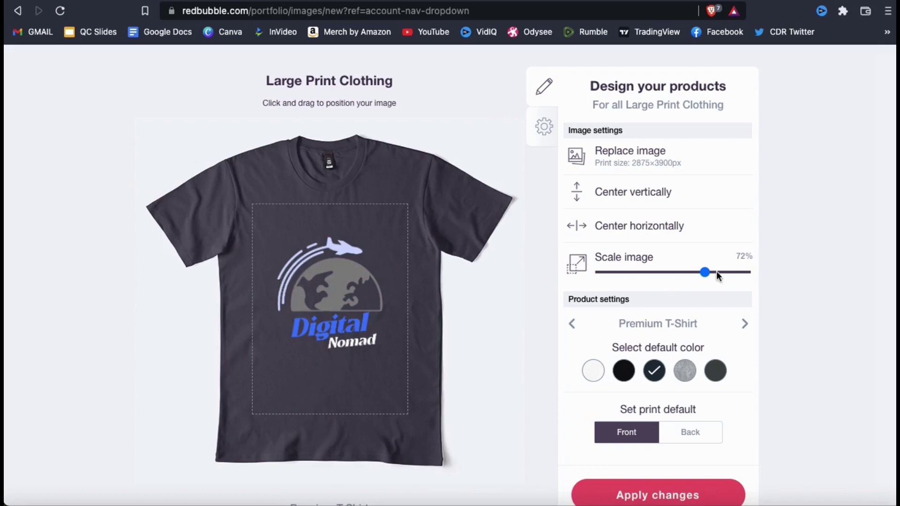
Scale the design to 87% on the dark T-shirt, nudge it up, and centre it horizontally
drag(706, 274, 727, 276)
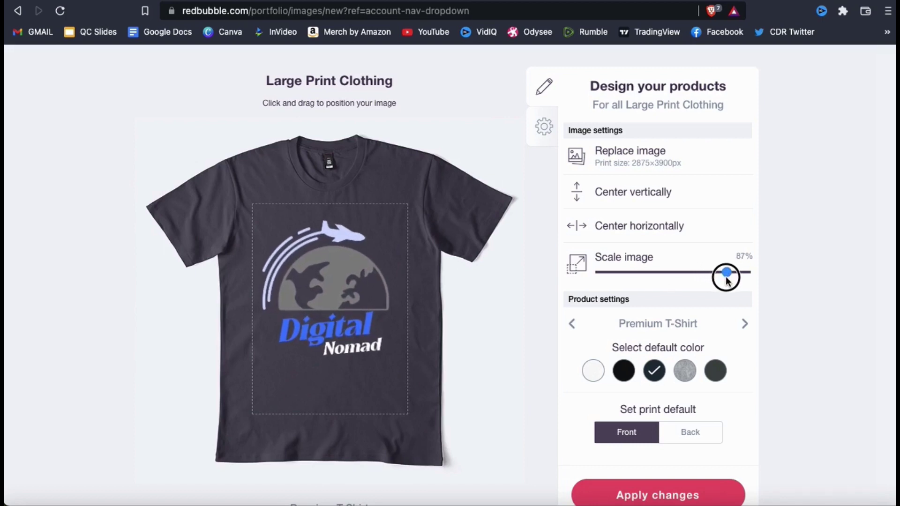
drag(331, 296, 331, 283)
click(597, 221)
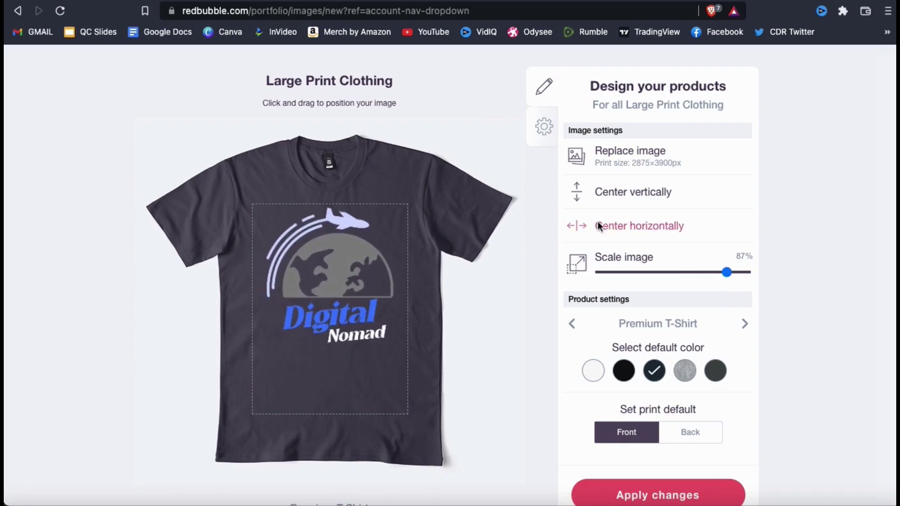